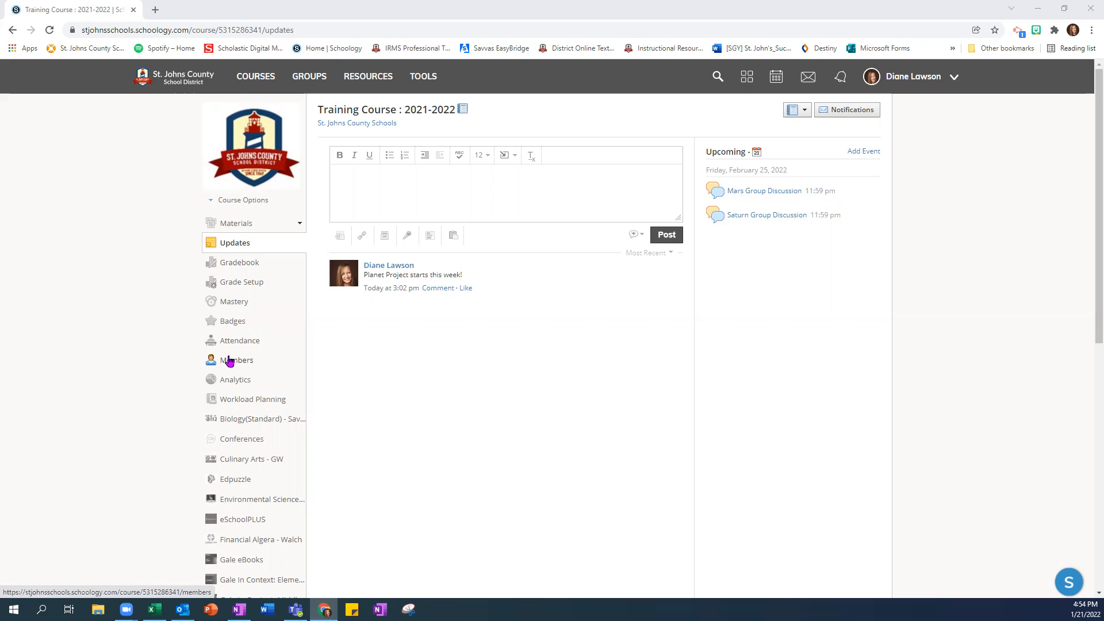
Step: In the Planet Project materials folder, check which group SpaceRangers-mars.pdf is assigned to and review the other listed materials
{"action": "left_click", "coordinate": [247, 224]}
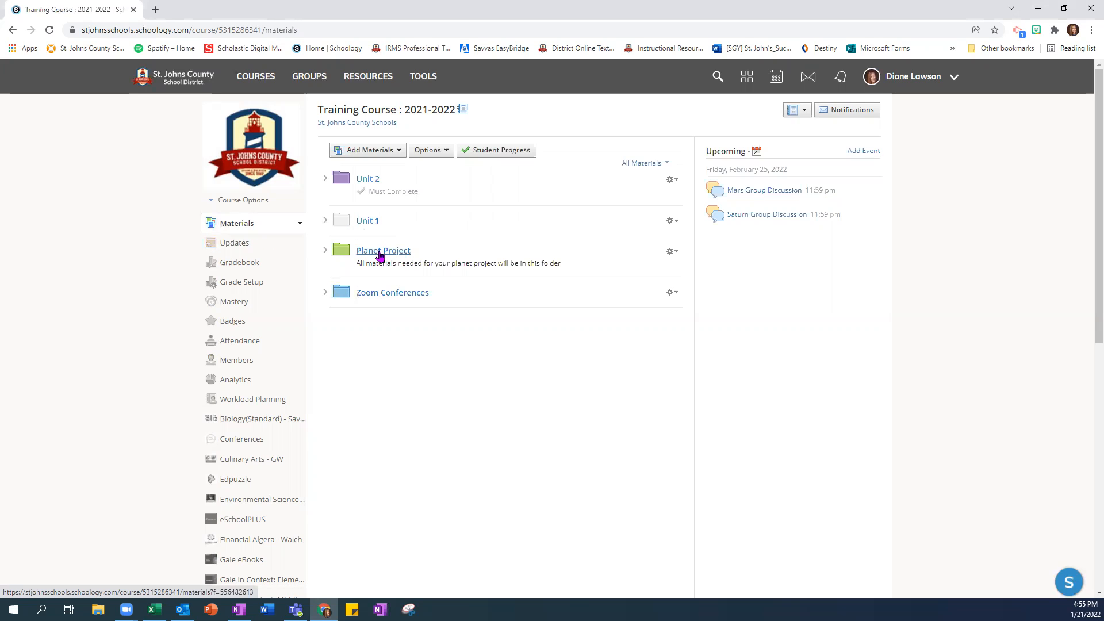
{"action": "left_click", "coordinate": [377, 254]}
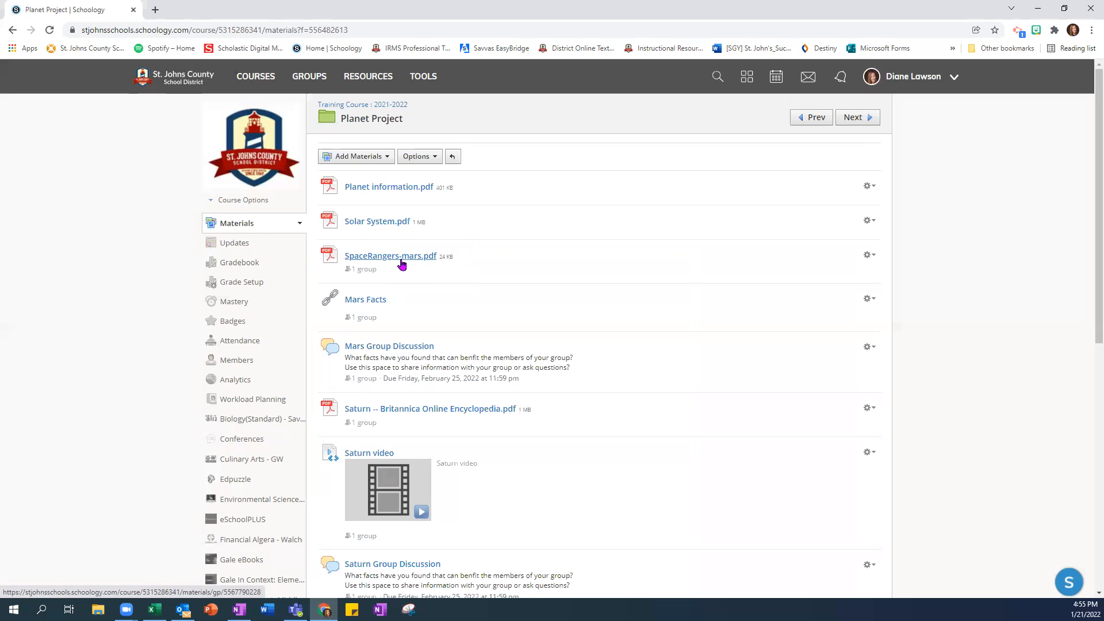
{"action": "left_click", "coordinate": [359, 275]}
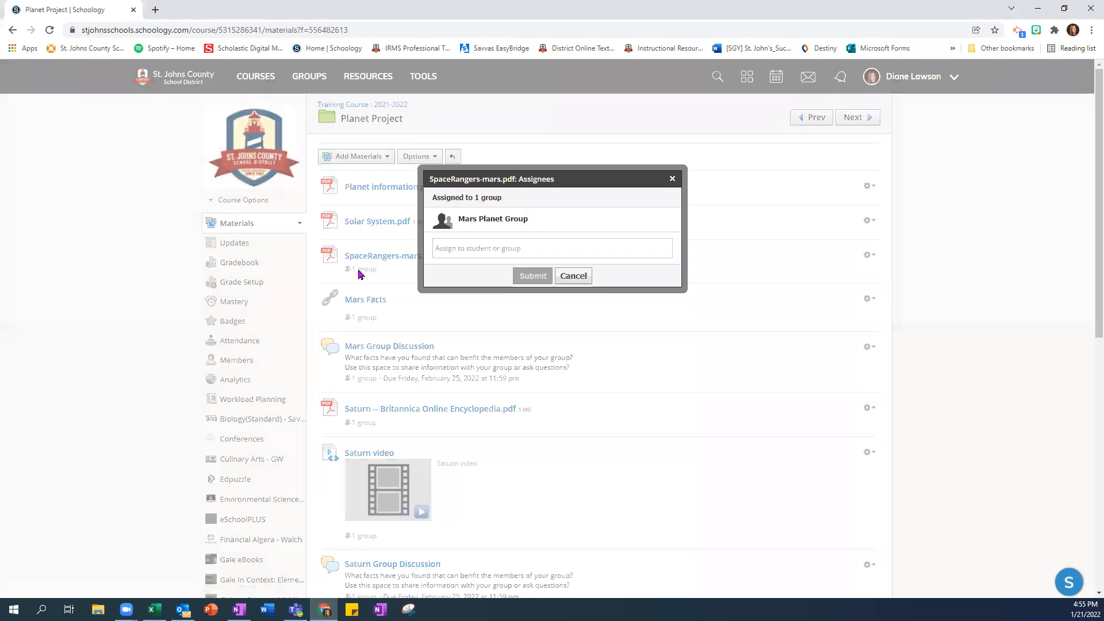
{"action": "left_click", "coordinate": [582, 281]}
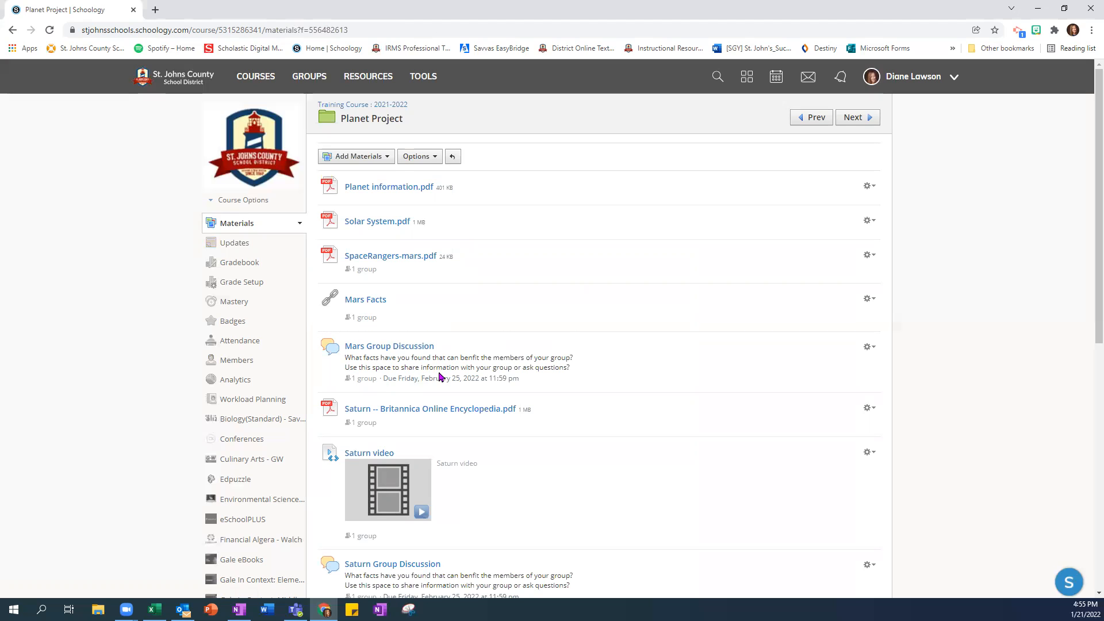
{"action": "scroll", "coordinate": [448, 367], "scroll_direction": "down", "scroll_amount": 2}
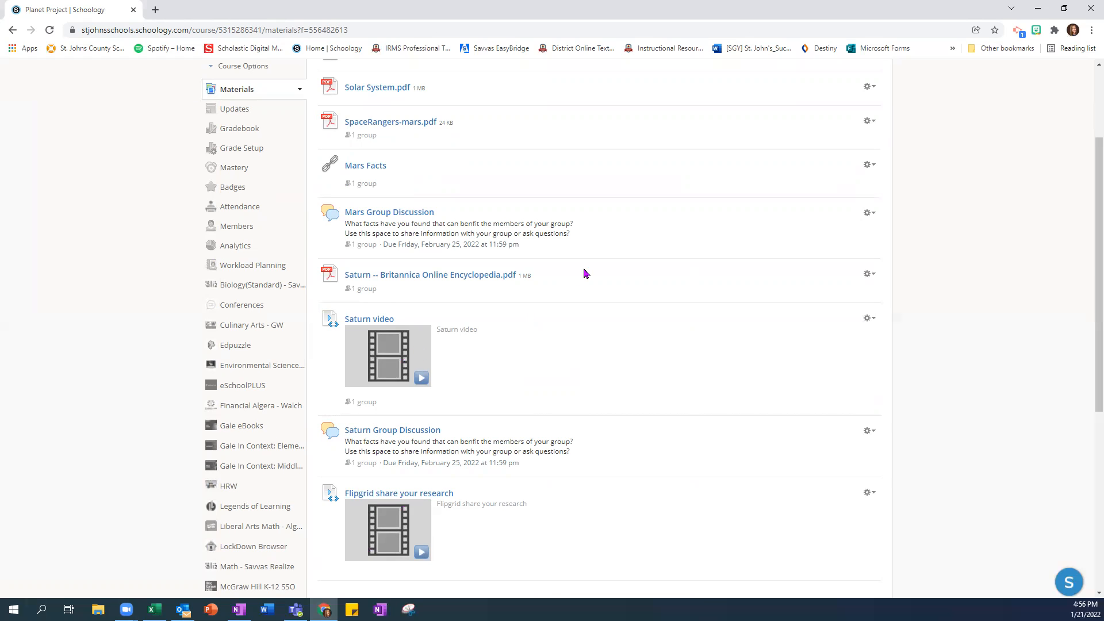
{"action": "scroll", "coordinate": [625, 286], "scroll_direction": "up", "scroll_amount": 3}
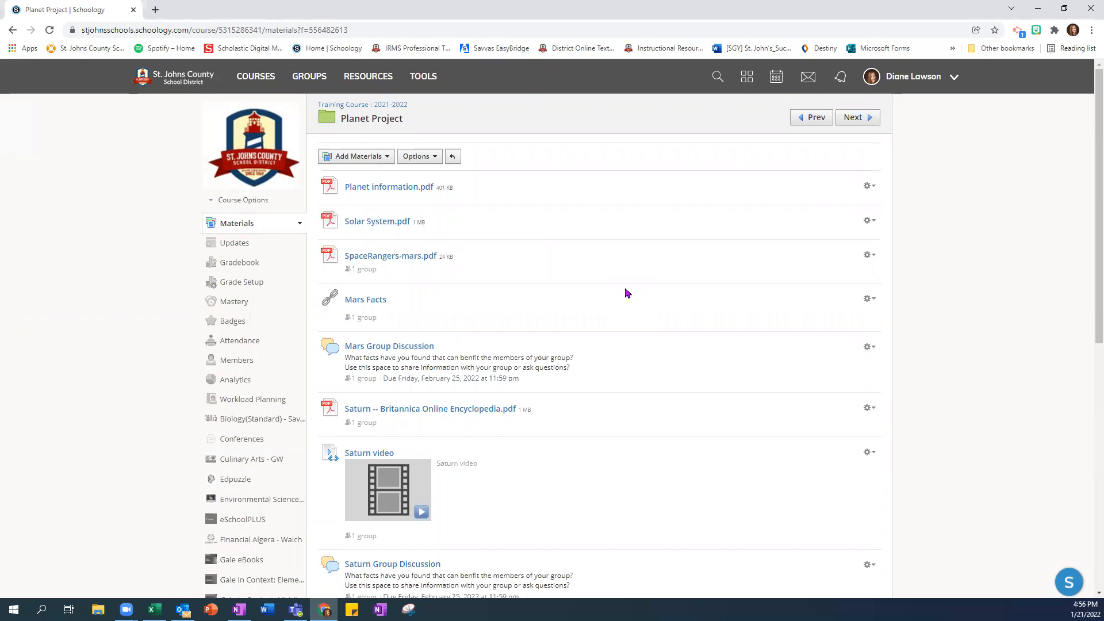
{"action": "left_click_drag", "start_coordinate": [626, 293], "coordinate": [294, 393]}
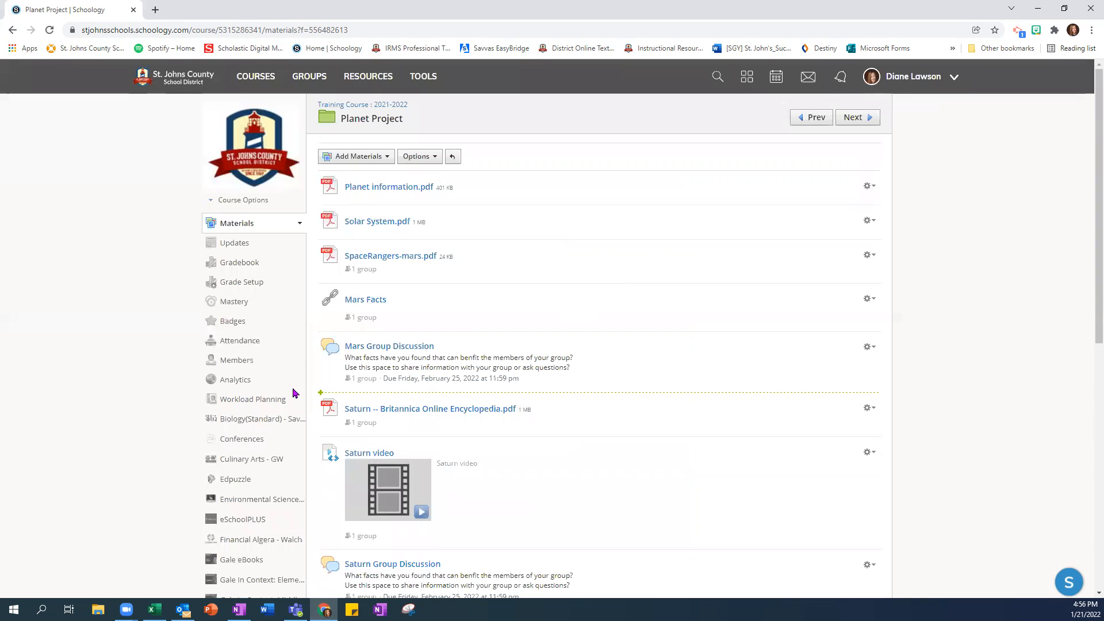
Step: Create a grading group named "Jupiter Planet Group" with the three ungrouped course members, and display its member list
{"action": "left_click", "coordinate": [238, 363]}
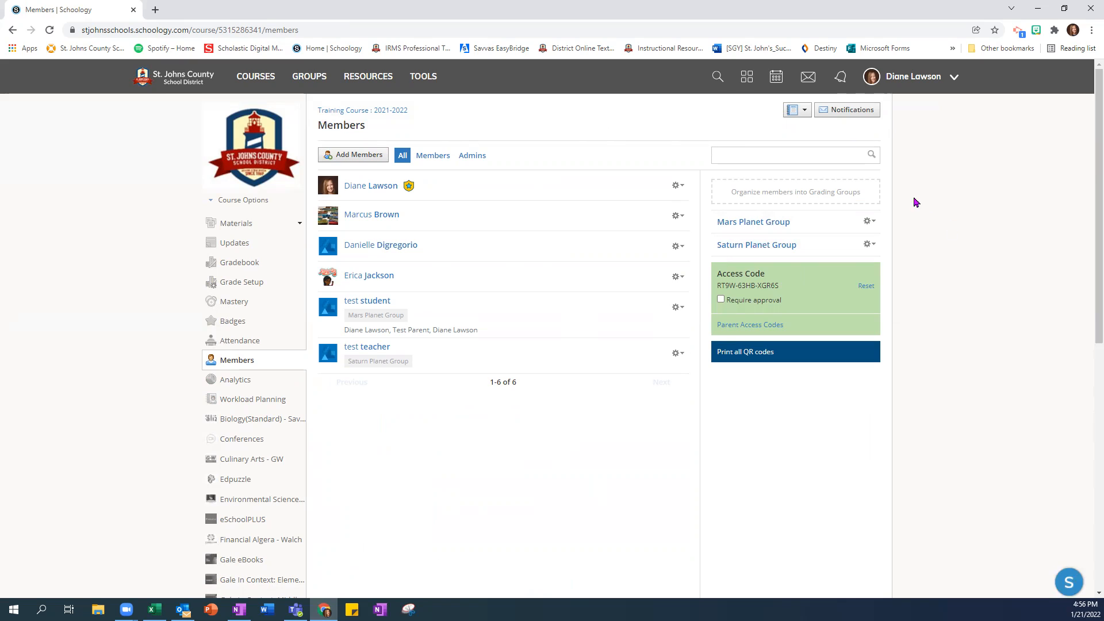
{"action": "left_click", "coordinate": [798, 196]}
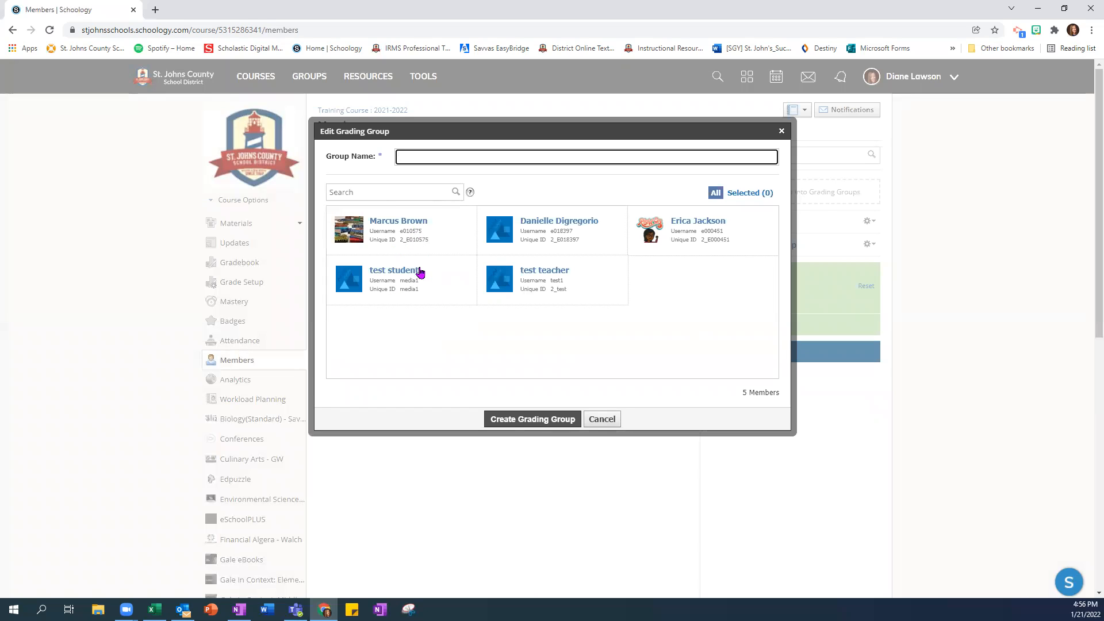
{"action": "type", "text": "Jupiter Planet Group"}
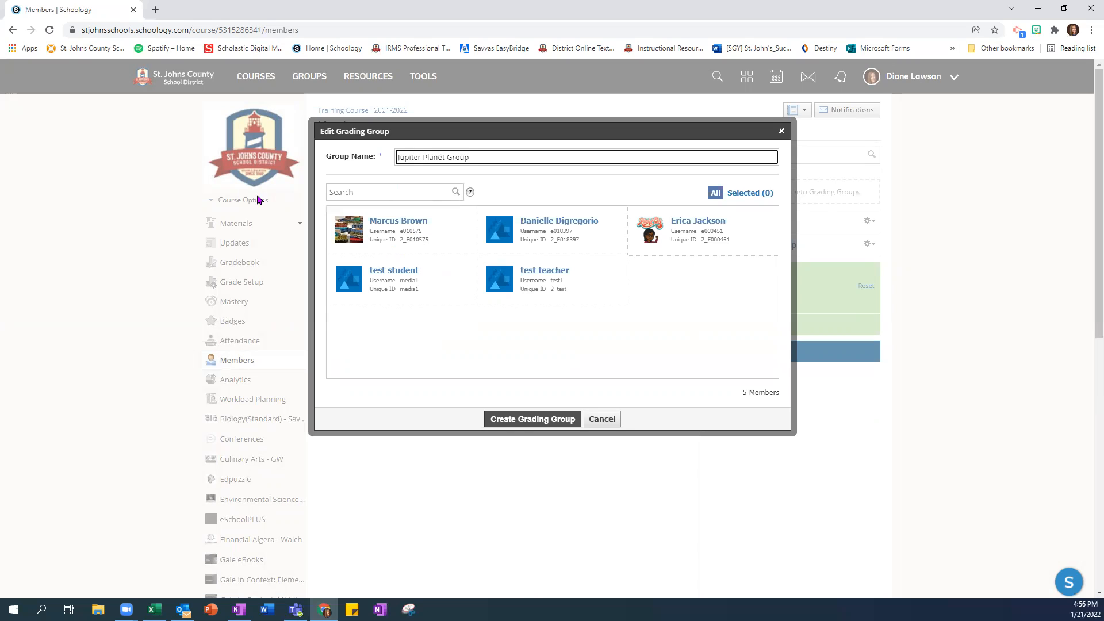
{"action": "left_click", "coordinate": [438, 238]}
{"action": "left_click", "coordinate": [544, 239]}
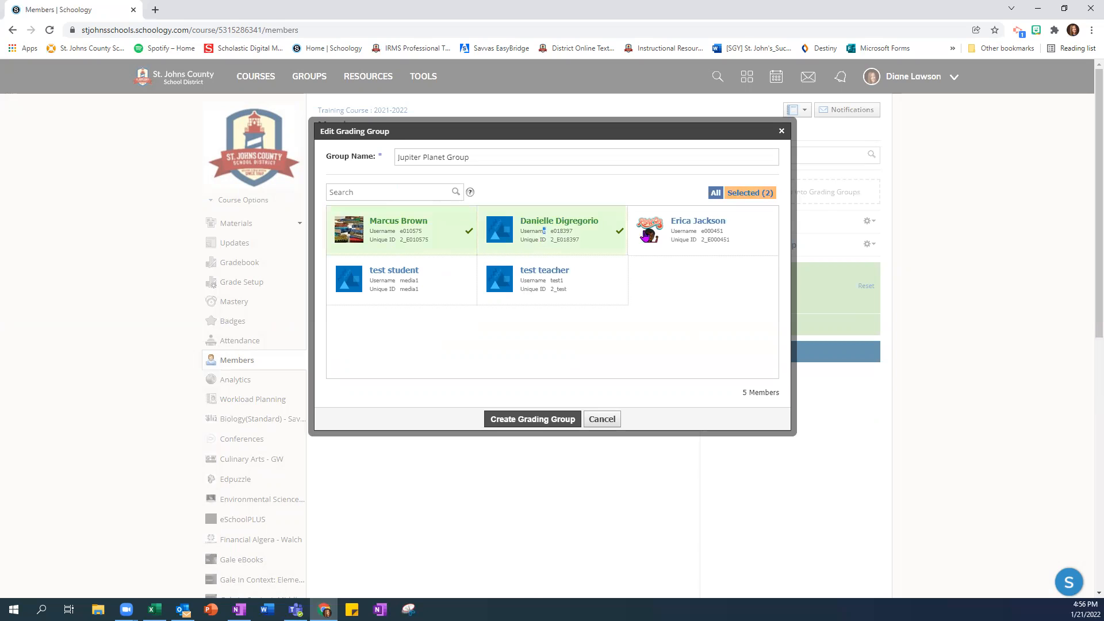
{"action": "left_click", "coordinate": [713, 239]}
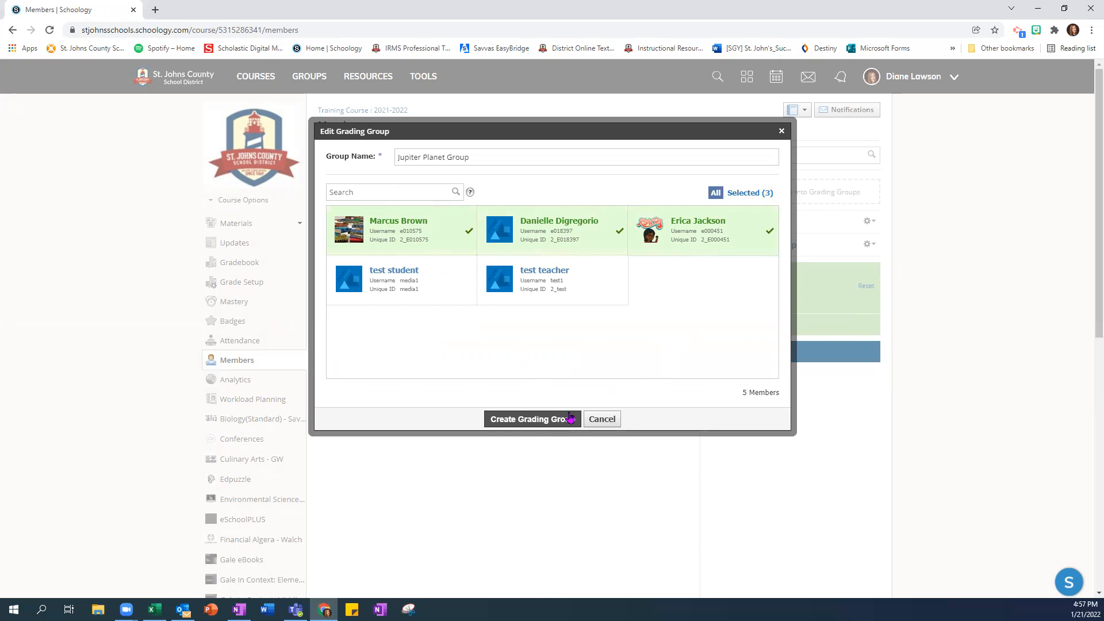
{"action": "left_click", "coordinate": [531, 424]}
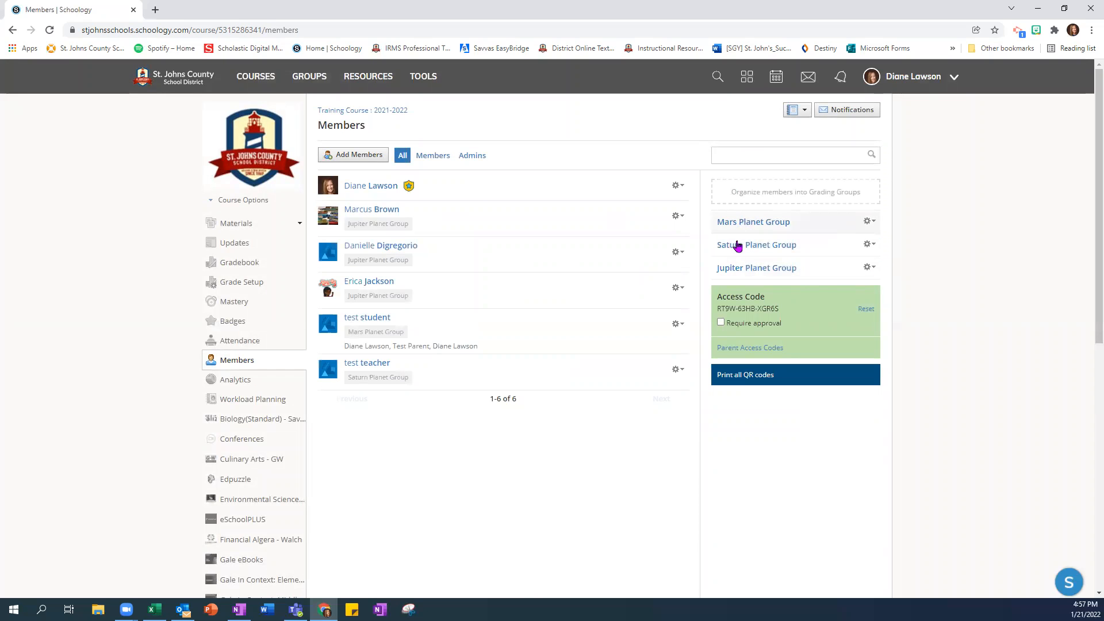
{"action": "left_click", "coordinate": [869, 268]}
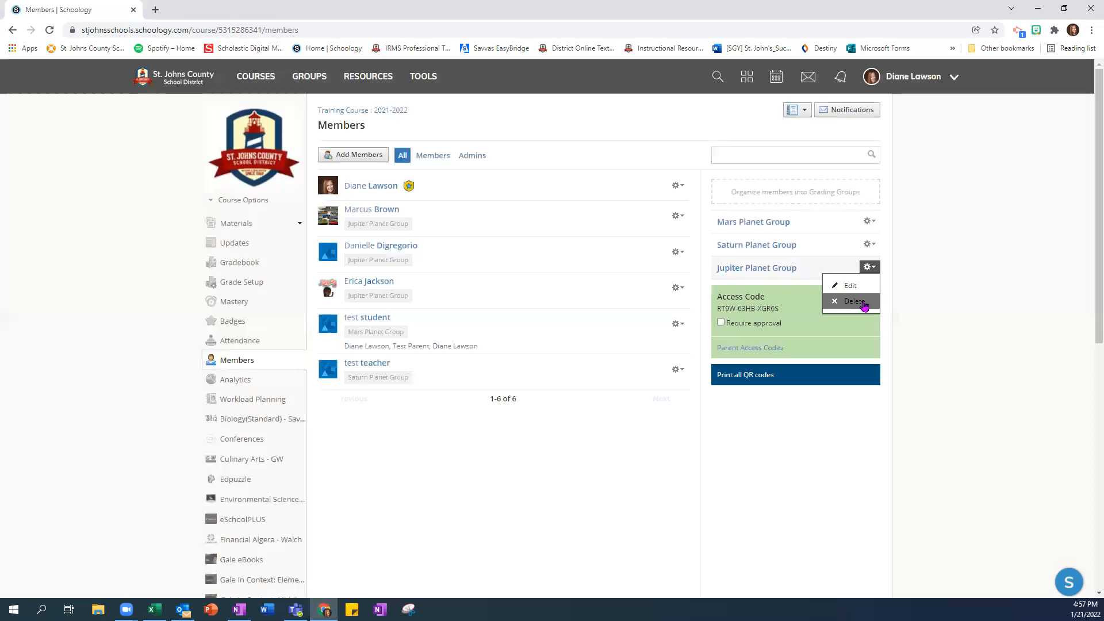
{"action": "left_click", "coordinate": [752, 269]}
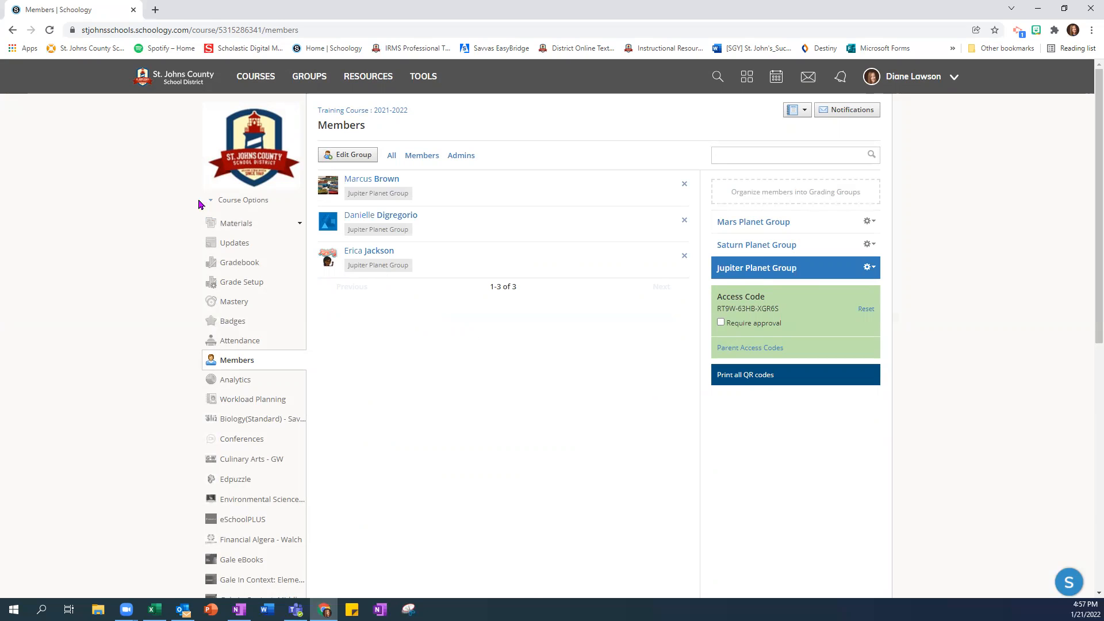
Step: Start adding a file to the Planet Project folder and attach the Brochure Sample document
{"action": "left_click", "coordinate": [232, 225]}
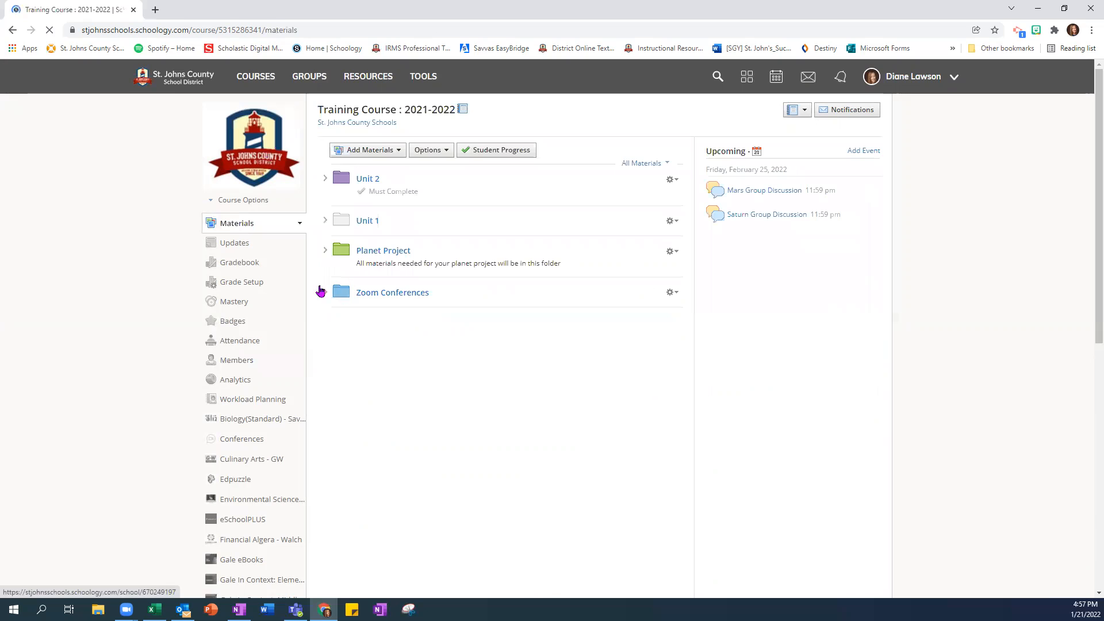
{"action": "left_click", "coordinate": [378, 252]}
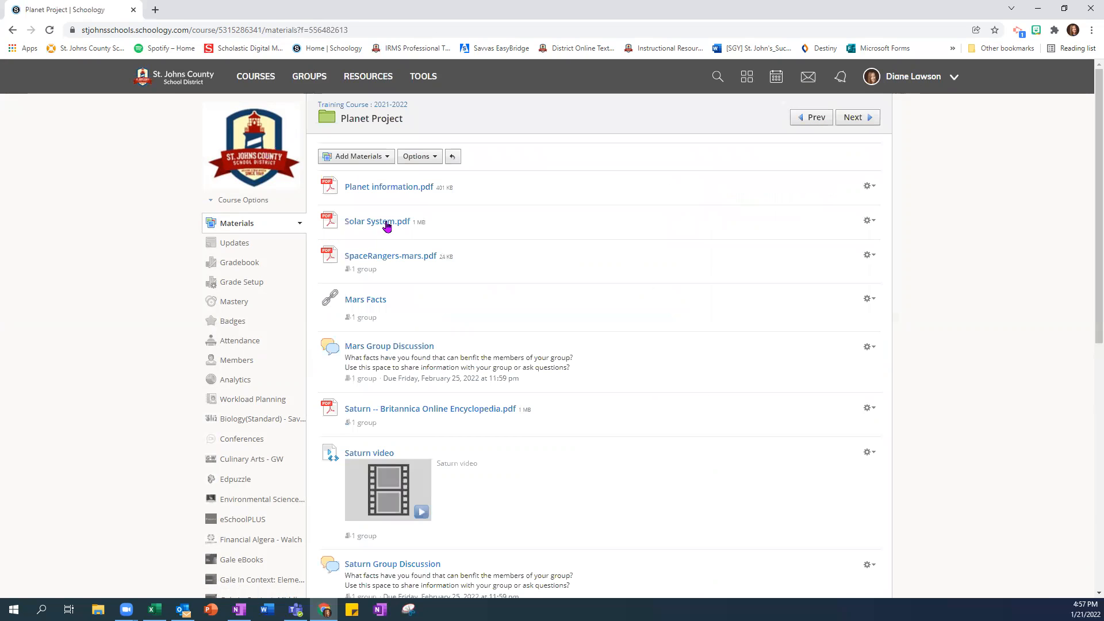
{"action": "left_click", "coordinate": [355, 158]}
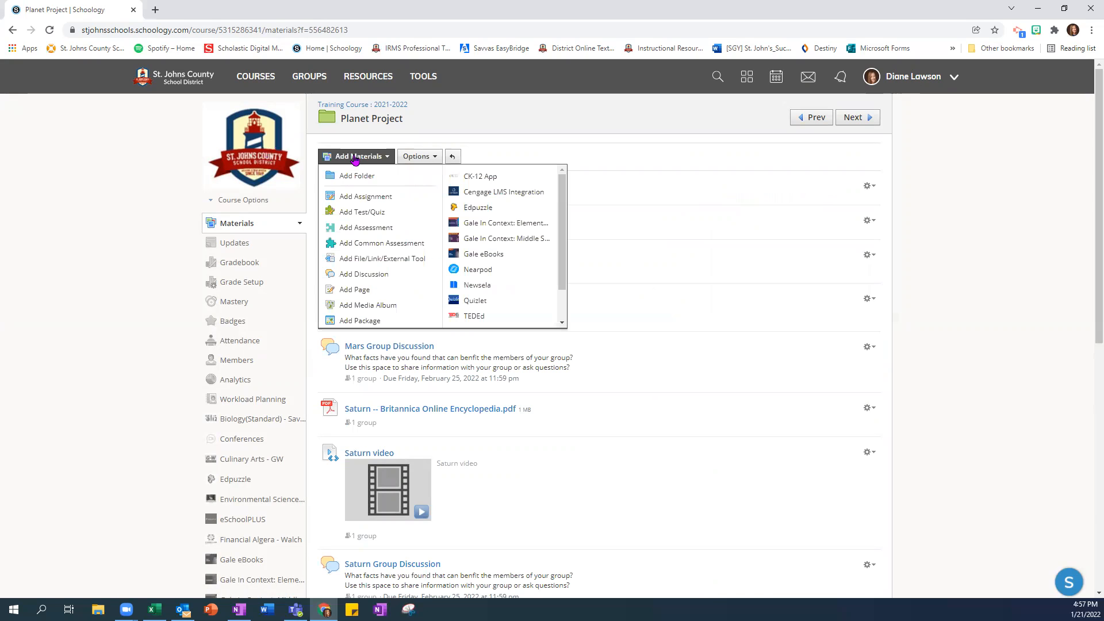
{"action": "left_click", "coordinate": [347, 263]}
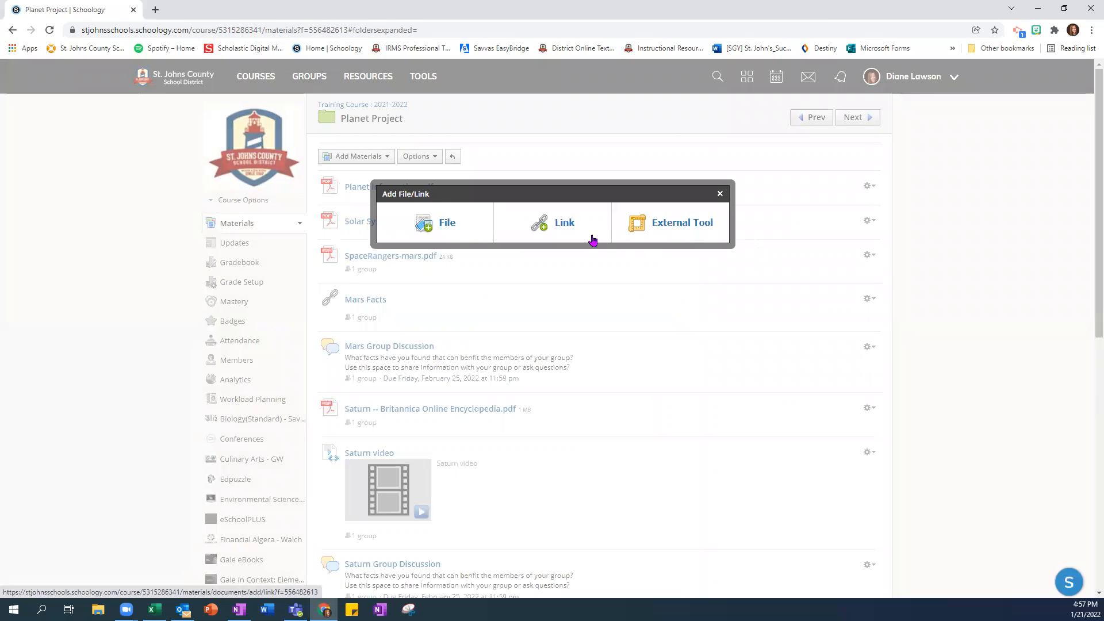
{"action": "left_click", "coordinate": [453, 224]}
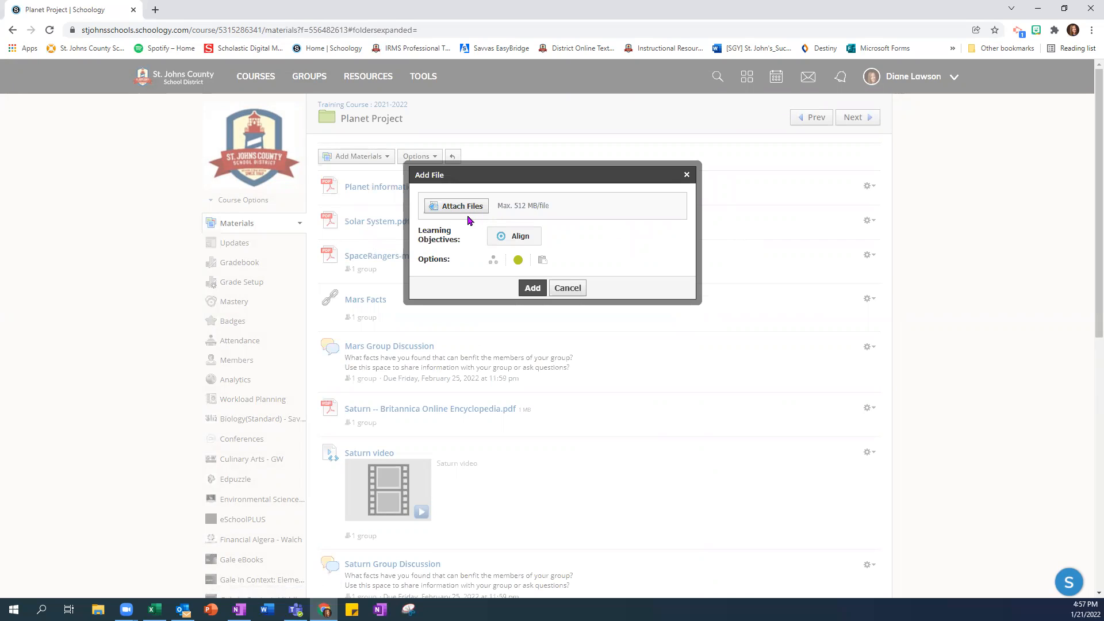
{"action": "left_click", "coordinate": [454, 207]}
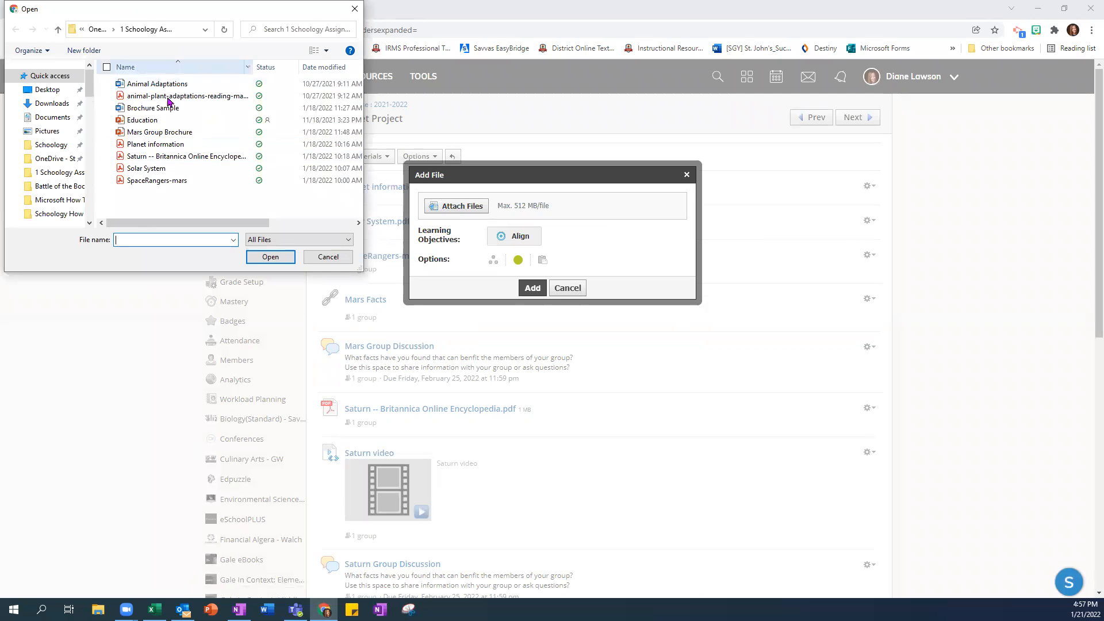
{"action": "left_click", "coordinate": [160, 113]}
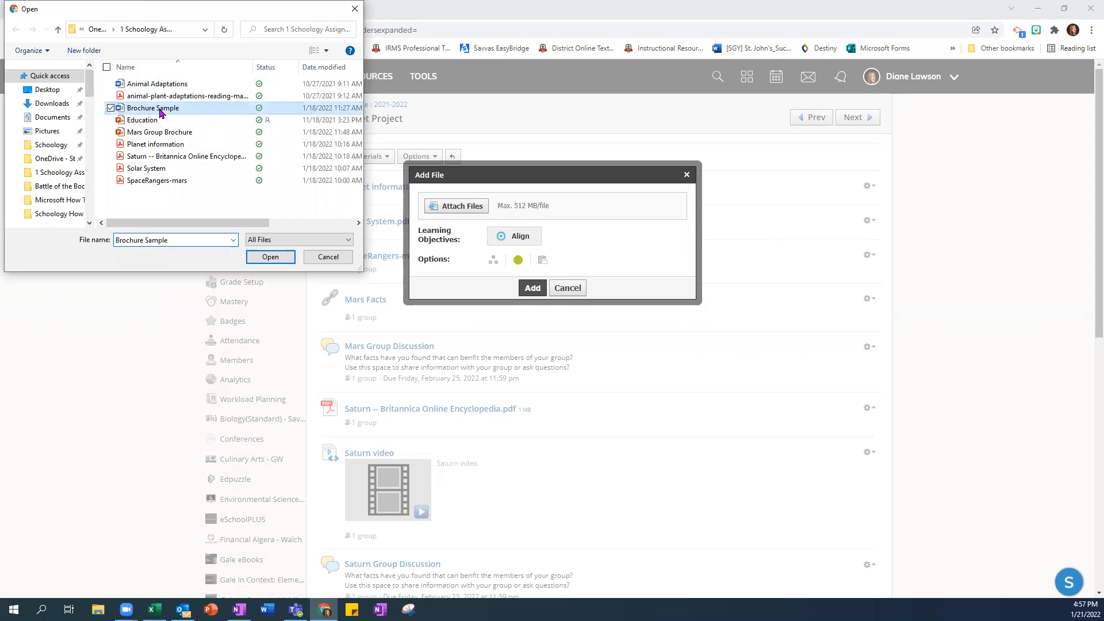
{"action": "left_click", "coordinate": [269, 257]}
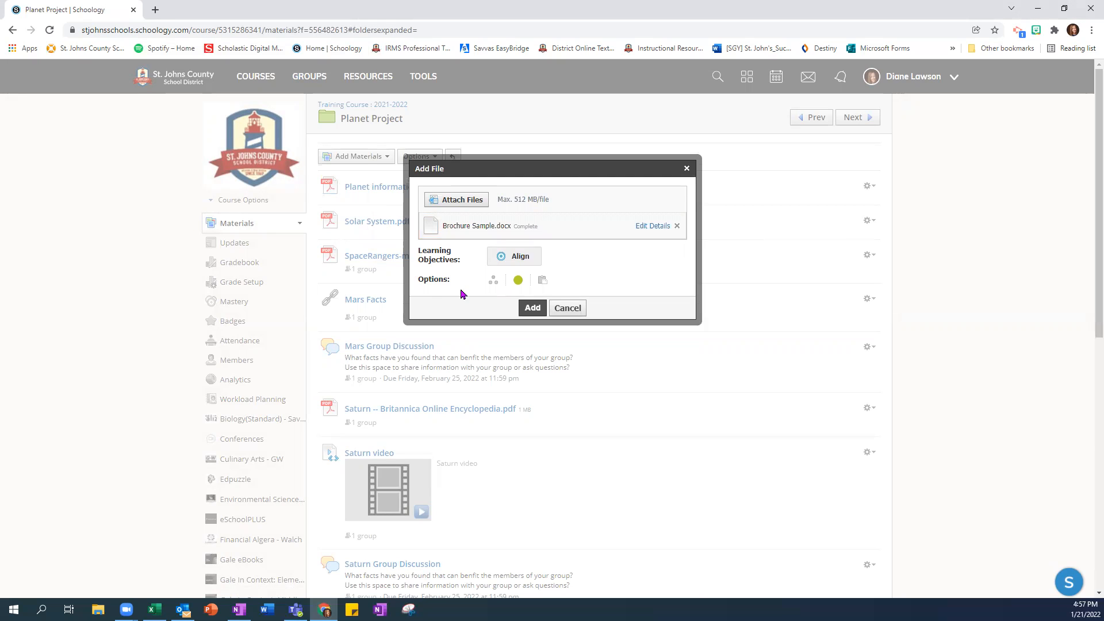
Step: Individually assign the attached brochure file to Jupiter Planet Group and add it to the folder
{"action": "left_click", "coordinate": [494, 283]}
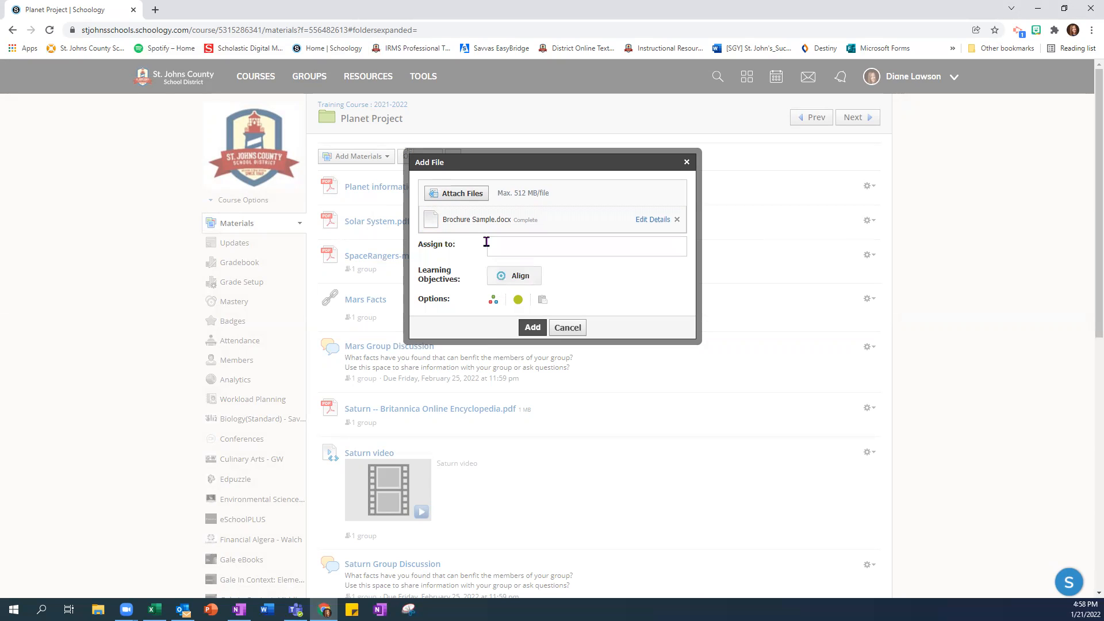
{"action": "left_click", "coordinate": [508, 247]}
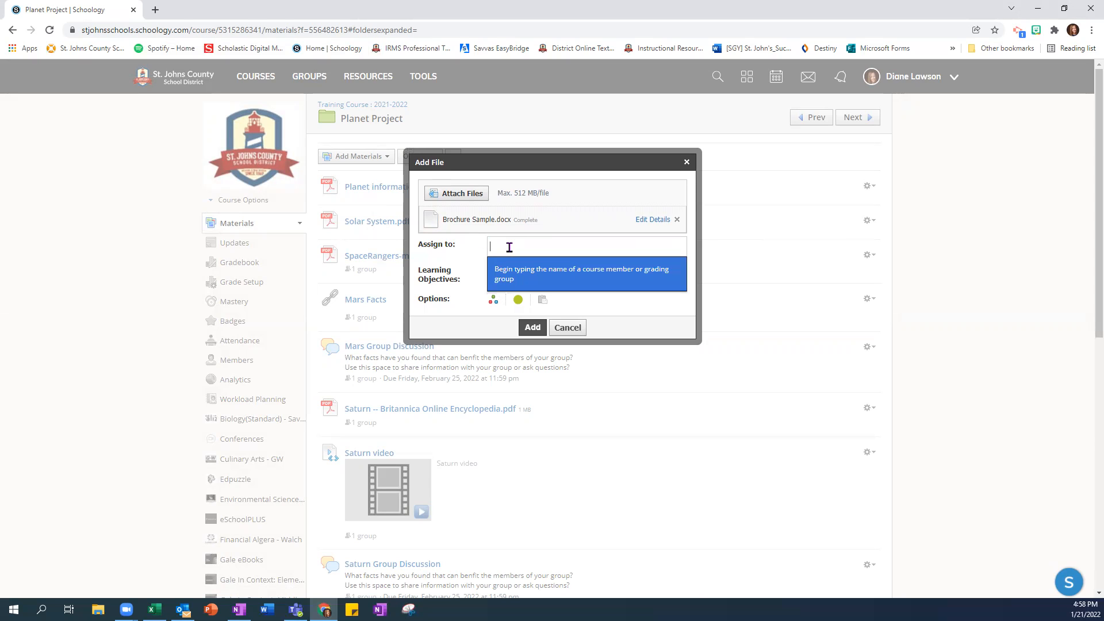
{"action": "type", "text": "jup"}
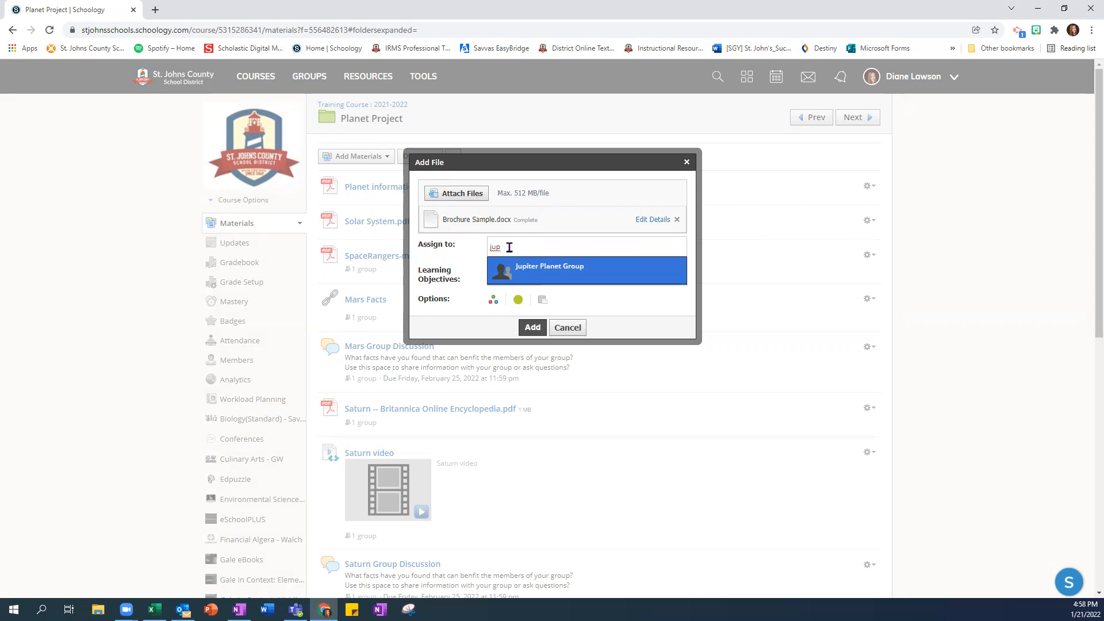
{"action": "left_click", "coordinate": [539, 269]}
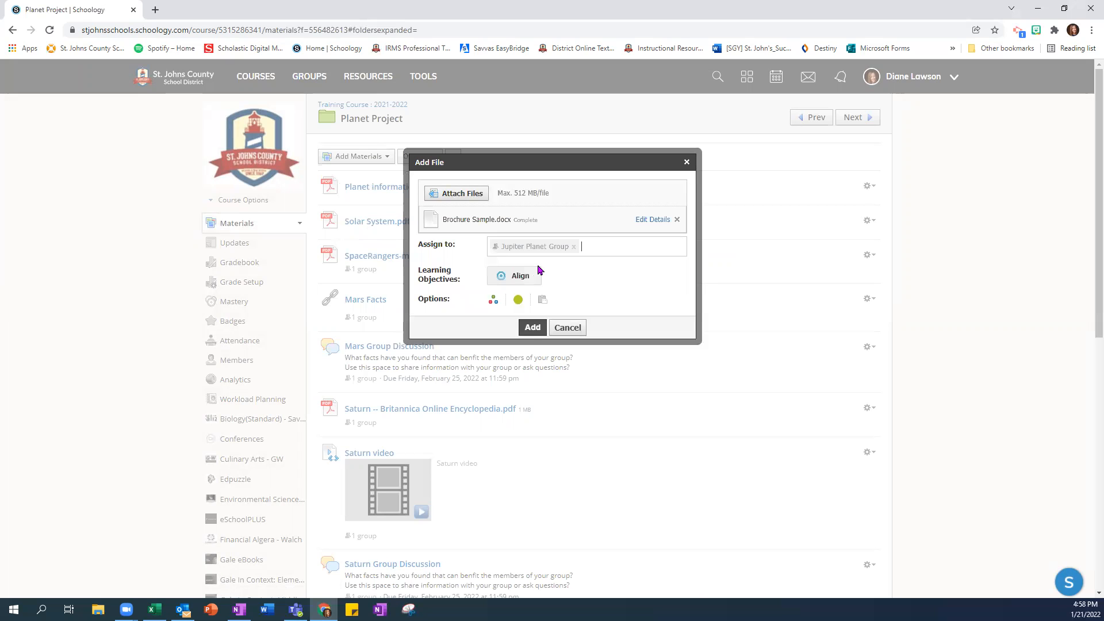
{"action": "left_click", "coordinate": [533, 331]}
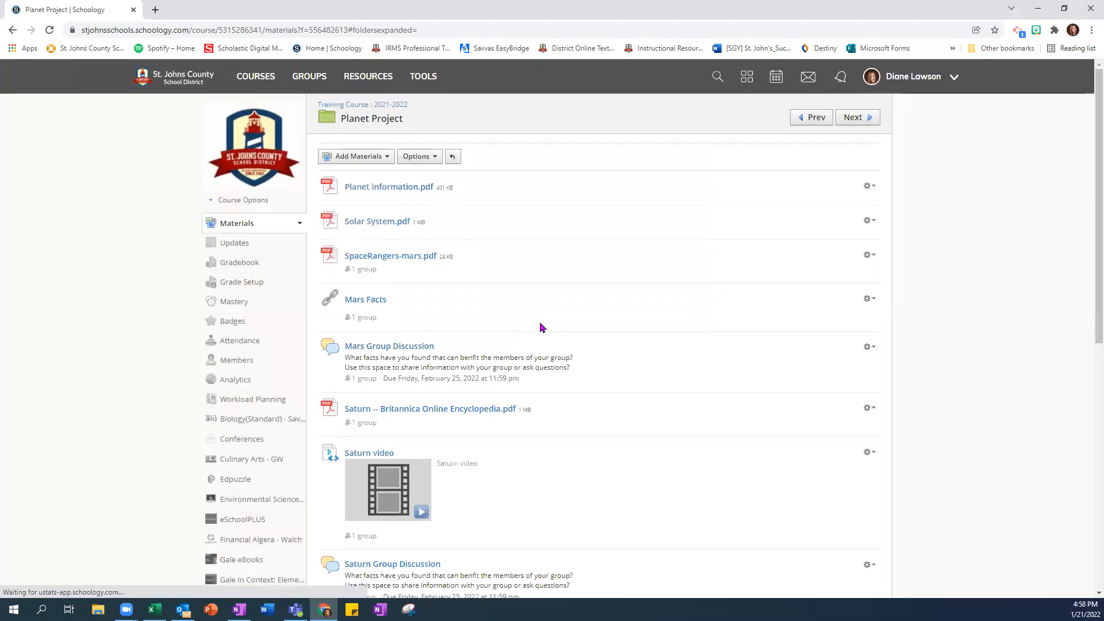
Step: Check the assignees of Brochure Sample.docx in the Planet Project folder
{"action": "scroll", "coordinate": [539, 330], "scroll_direction": "down", "scroll_amount": 7}
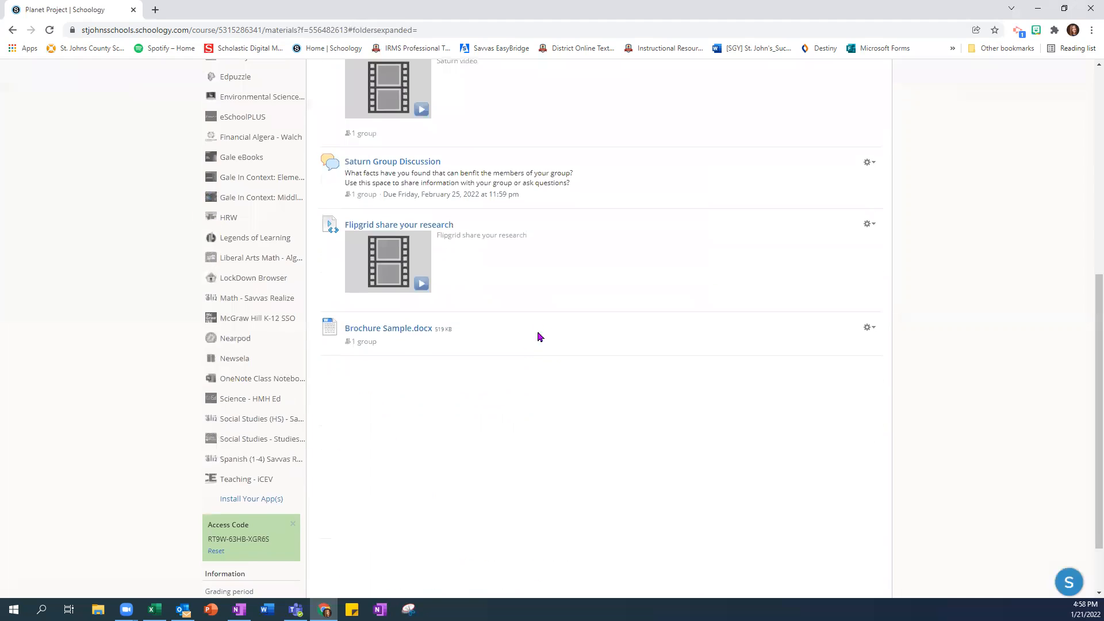
{"action": "left_click", "coordinate": [373, 344]}
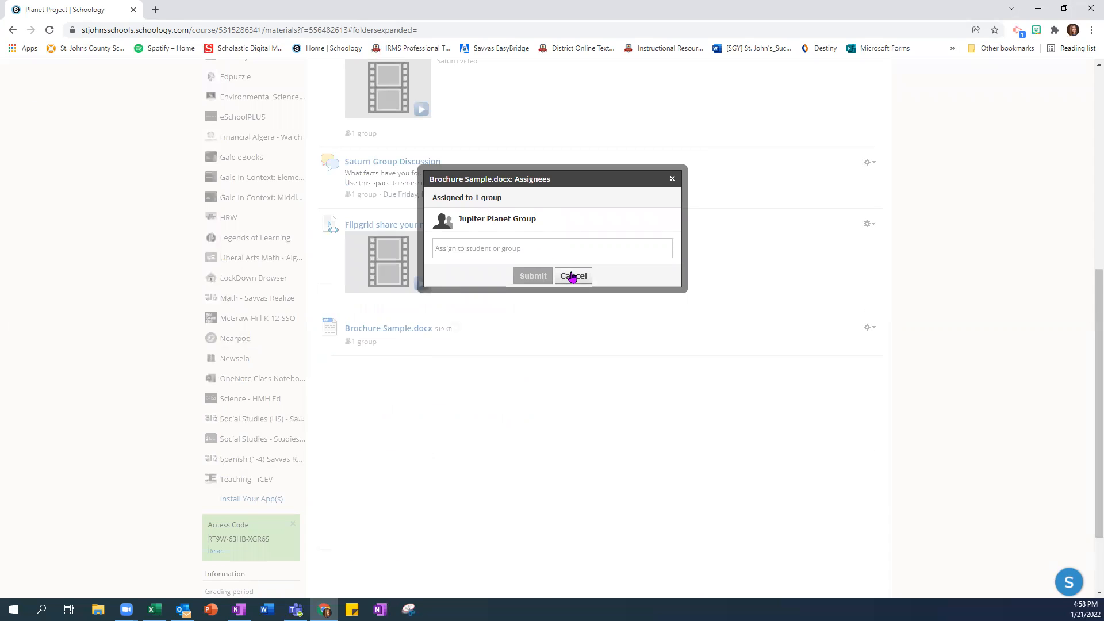
{"action": "left_click", "coordinate": [573, 276]}
{"action": "scroll", "coordinate": [477, 270], "scroll_direction": "up", "scroll_amount": 7}
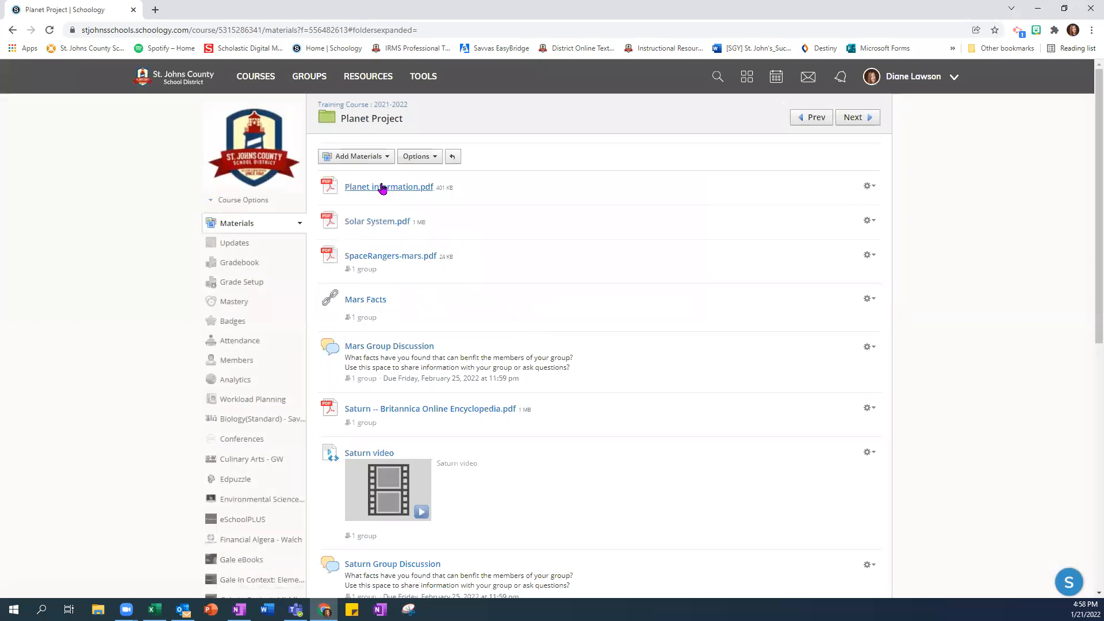
Step: Start a new discussion in the Planet Project folder with the title "Jupiter Planet Group"
{"action": "left_click", "coordinate": [379, 158]}
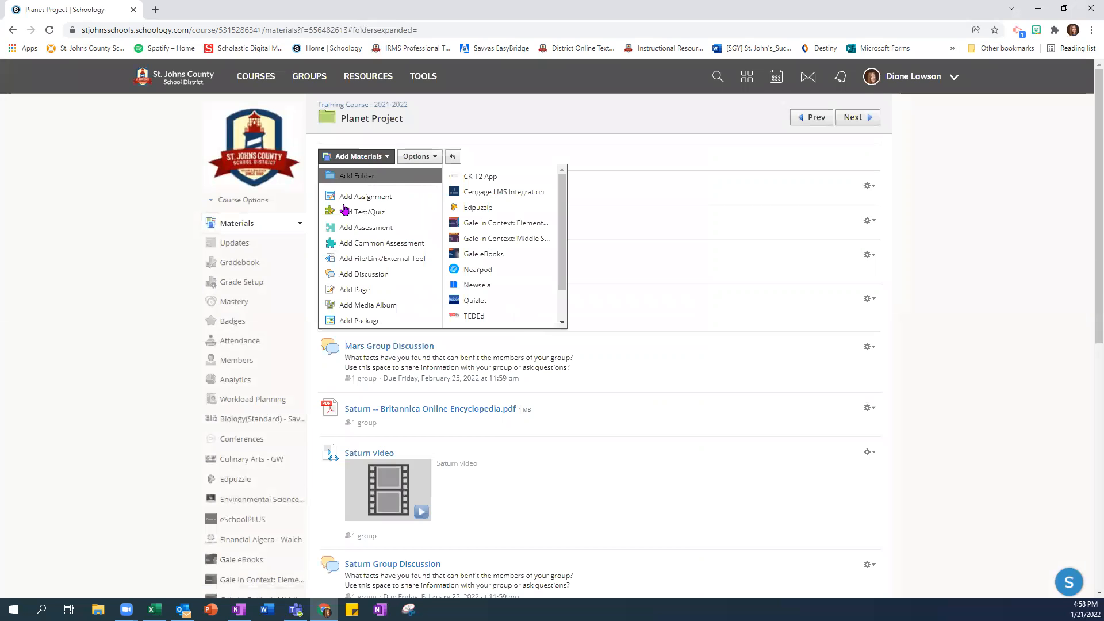
{"action": "left_click", "coordinate": [366, 275]}
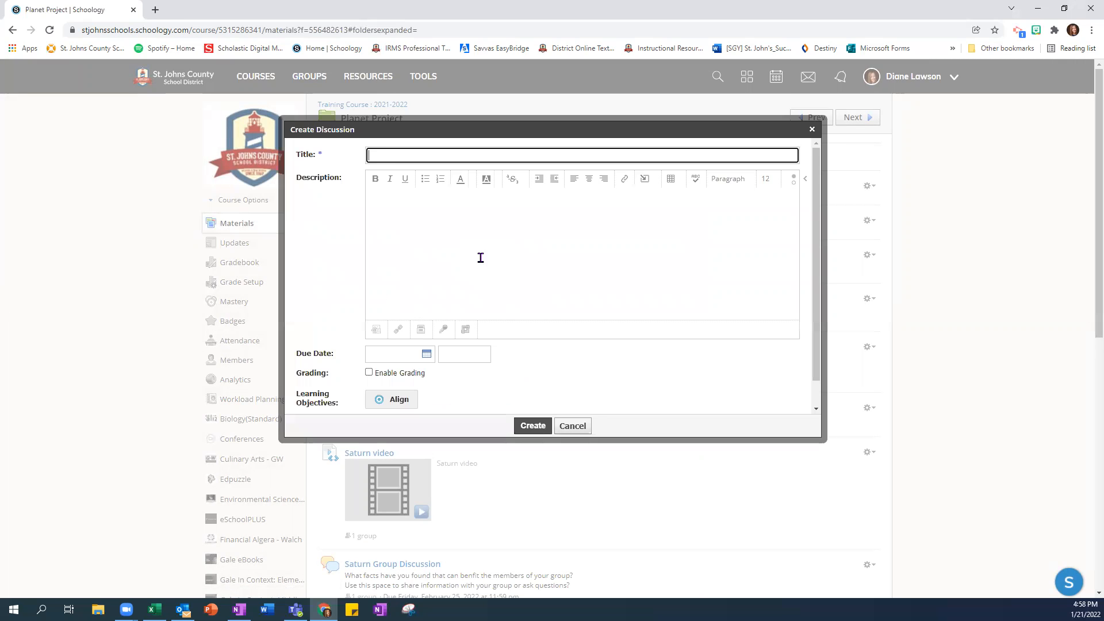
{"action": "type", "text": "Jupiter Planet grou"}
{"action": "key", "text": "BackSpace"}
{"action": "key", "text": "BackSpace"}
{"action": "key", "text": "BackSpace"}
{"action": "key", "text": "BackSpace"}
{"action": "type", "text": "Group"}
Step: Enter "discussion" as the new discussion's description and enable grading for it
{"action": "left_click", "coordinate": [402, 225]}
{"action": "type", "text": "discussin"}
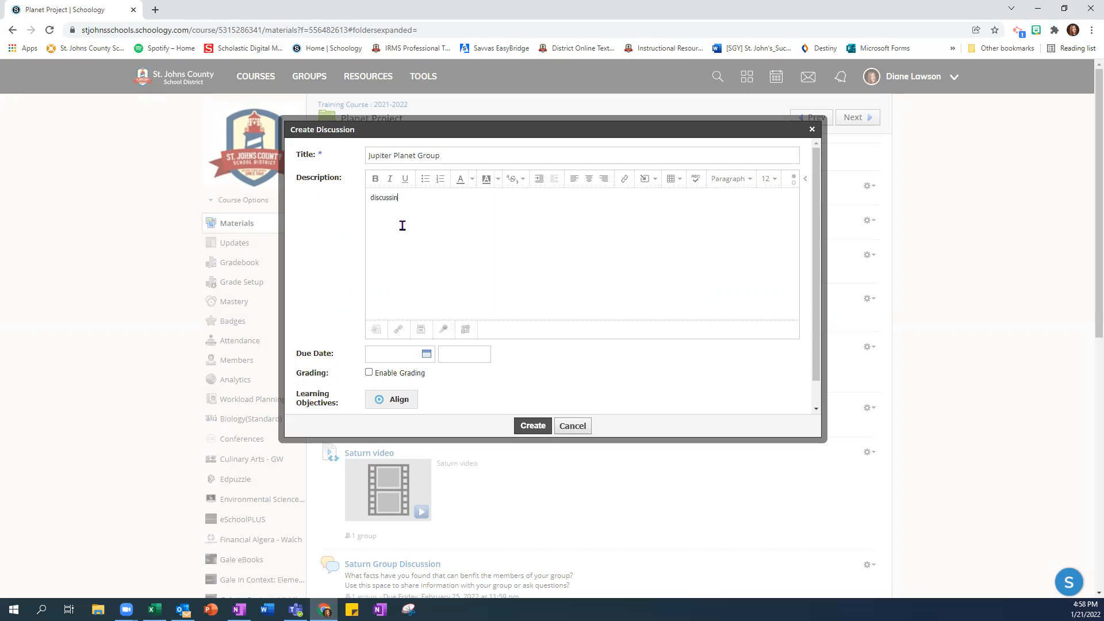
{"action": "key", "text": "BackSpace"}
{"action": "type", "text": "on"}
{"action": "left_click", "coordinate": [369, 374]}
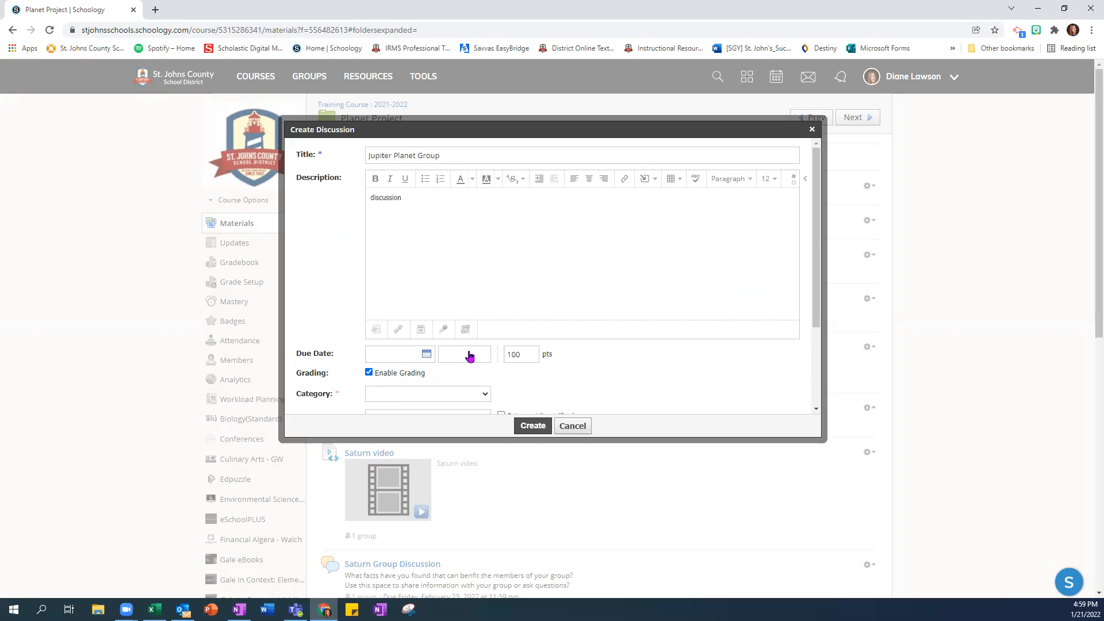
Step: Individually assign the new discussion to Jupiter Planet Group
{"action": "scroll", "coordinate": [610, 316], "scroll_direction": "down", "scroll_amount": 2}
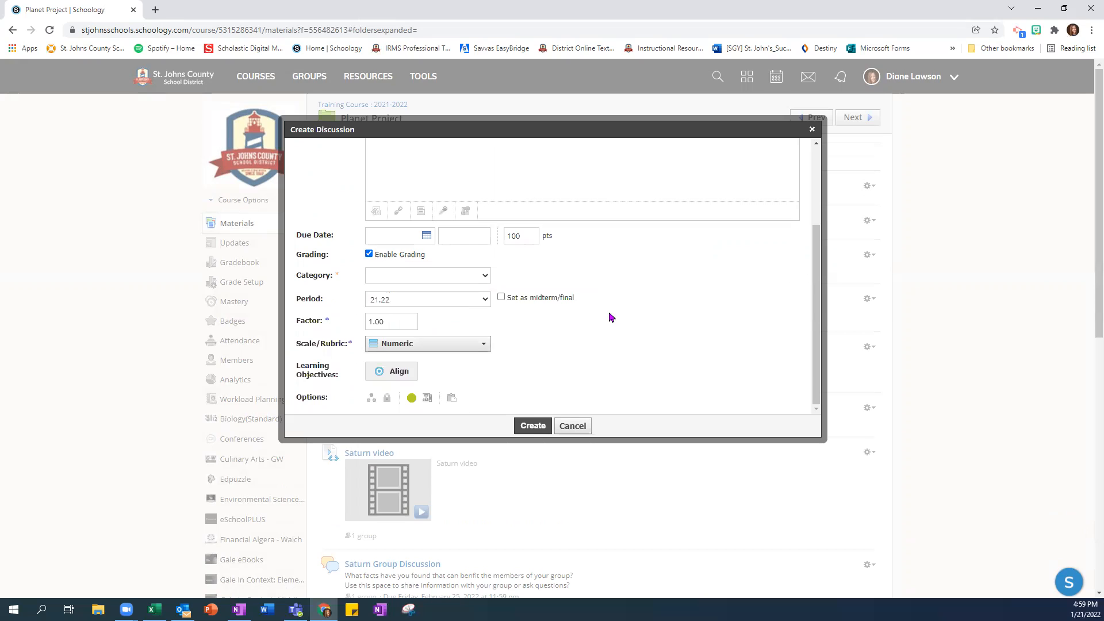
{"action": "left_click", "coordinate": [372, 402]}
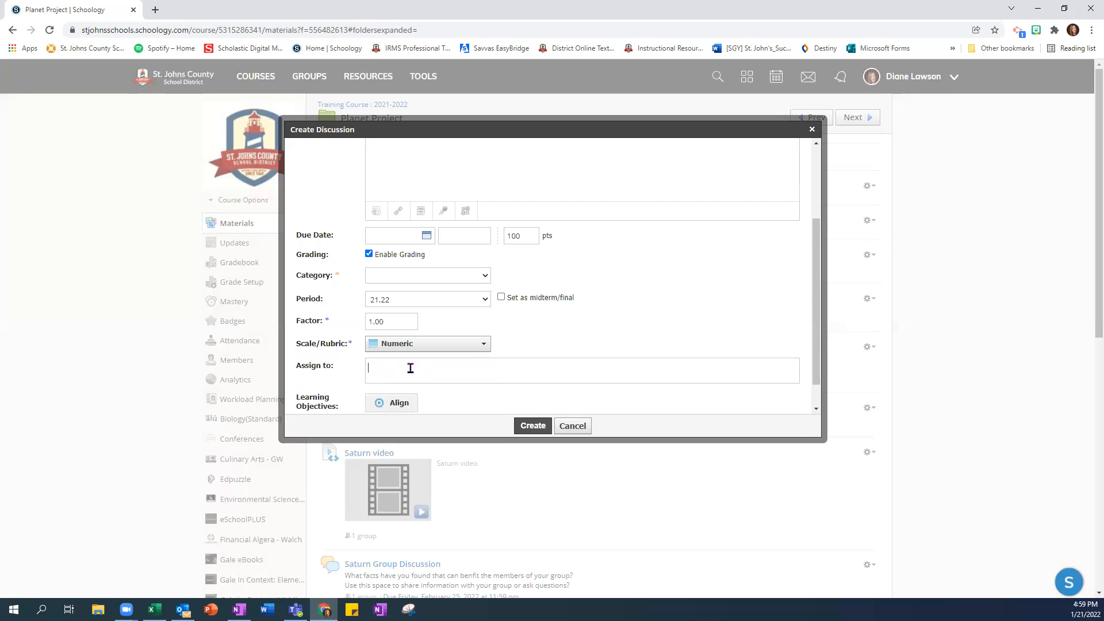
{"action": "type", "text": "jupiter"}
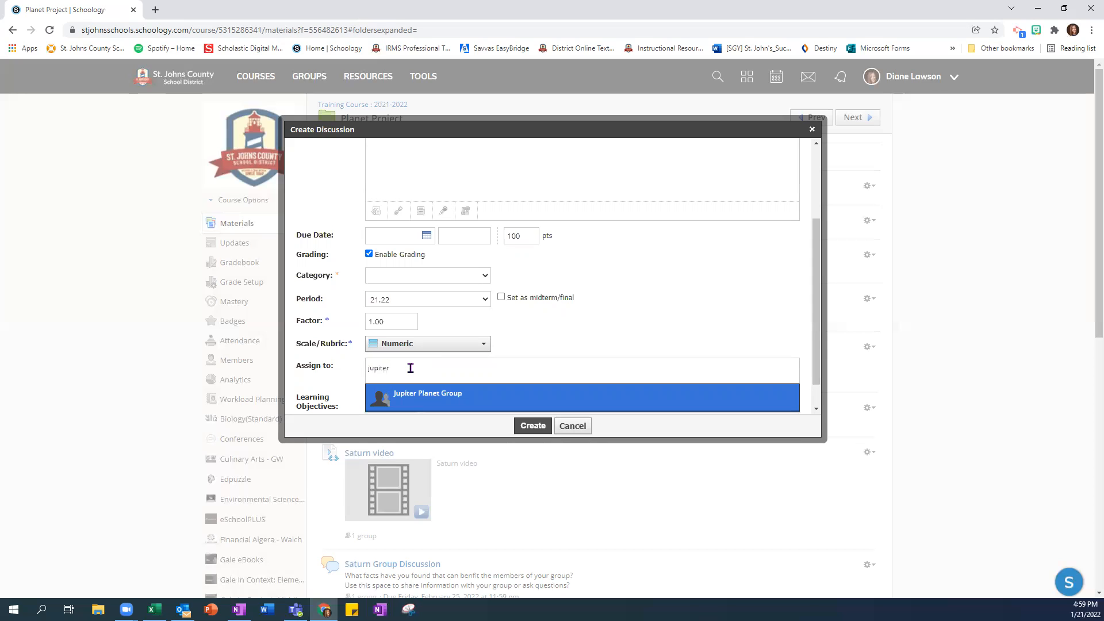
{"action": "left_click", "coordinate": [427, 401]}
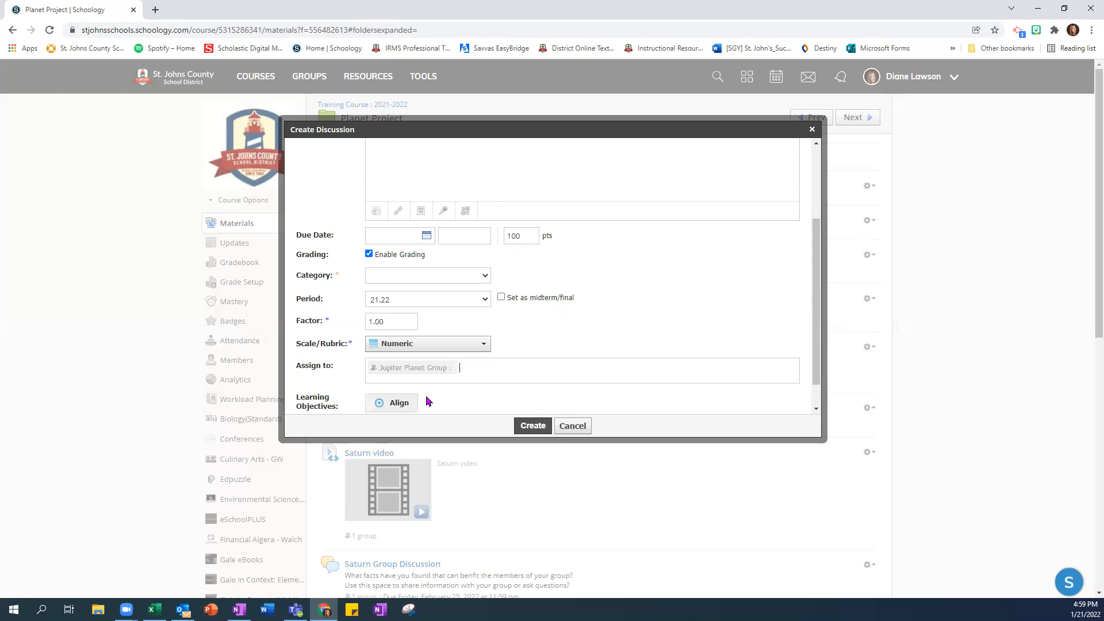
Step: Set the discussion's category to (Ungraded) and its due date to 1/28/22
{"action": "left_click", "coordinate": [459, 281]}
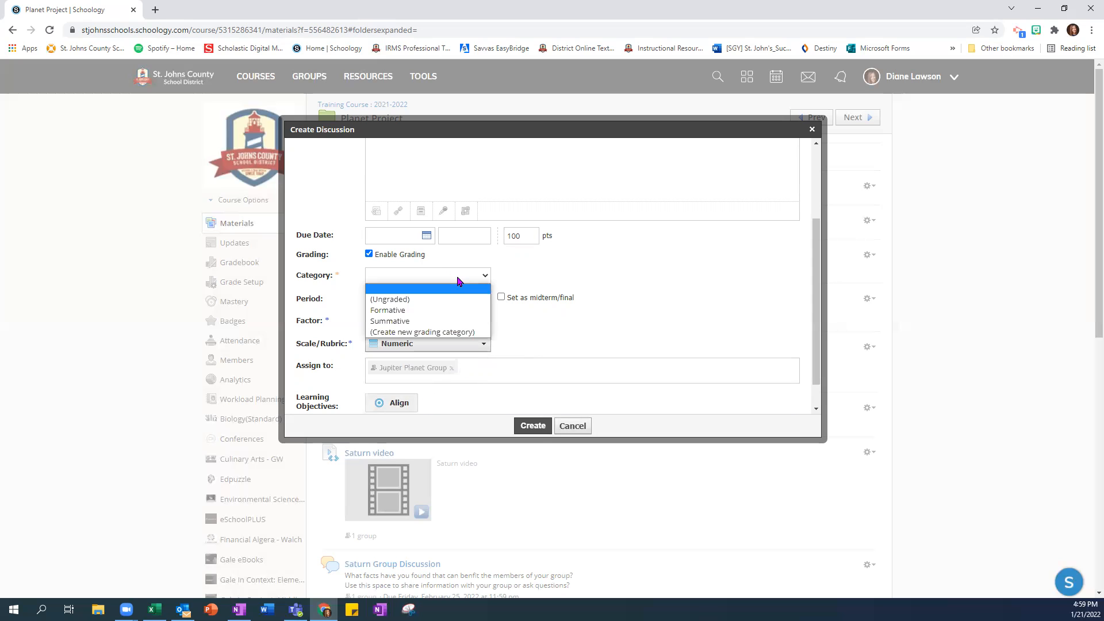
{"action": "left_click", "coordinate": [401, 302]}
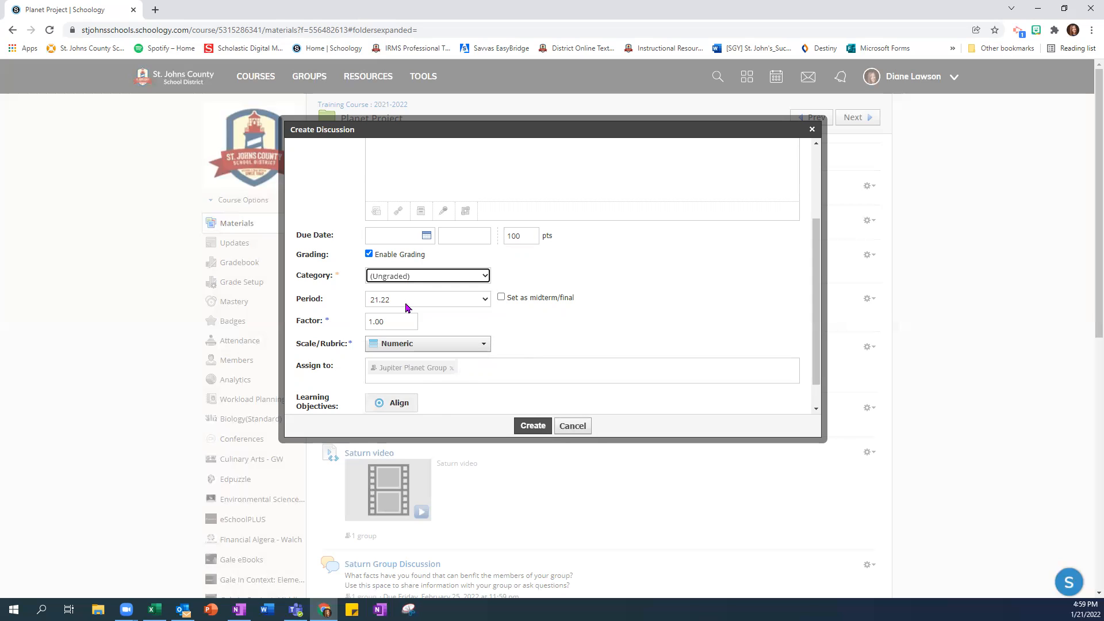
{"action": "left_click", "coordinate": [426, 236]}
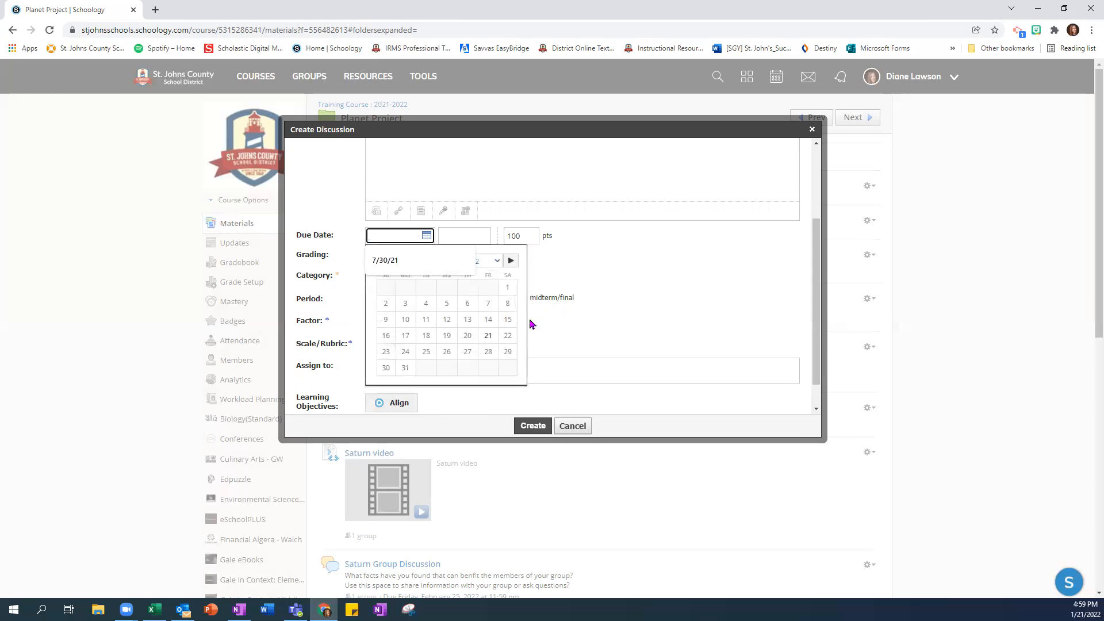
{"action": "left_click", "coordinate": [492, 358]}
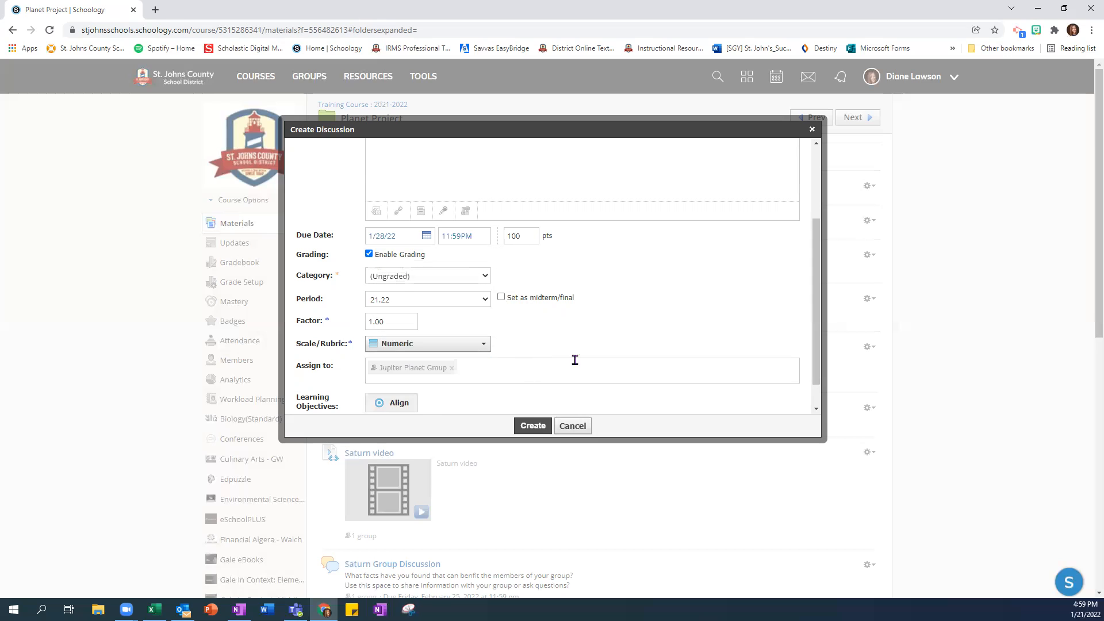
Step: Turn off members seeing other responses before participating, and create the discussion in the Planet Project folder
{"action": "scroll", "coordinate": [528, 318], "scroll_direction": "down", "scroll_amount": 1}
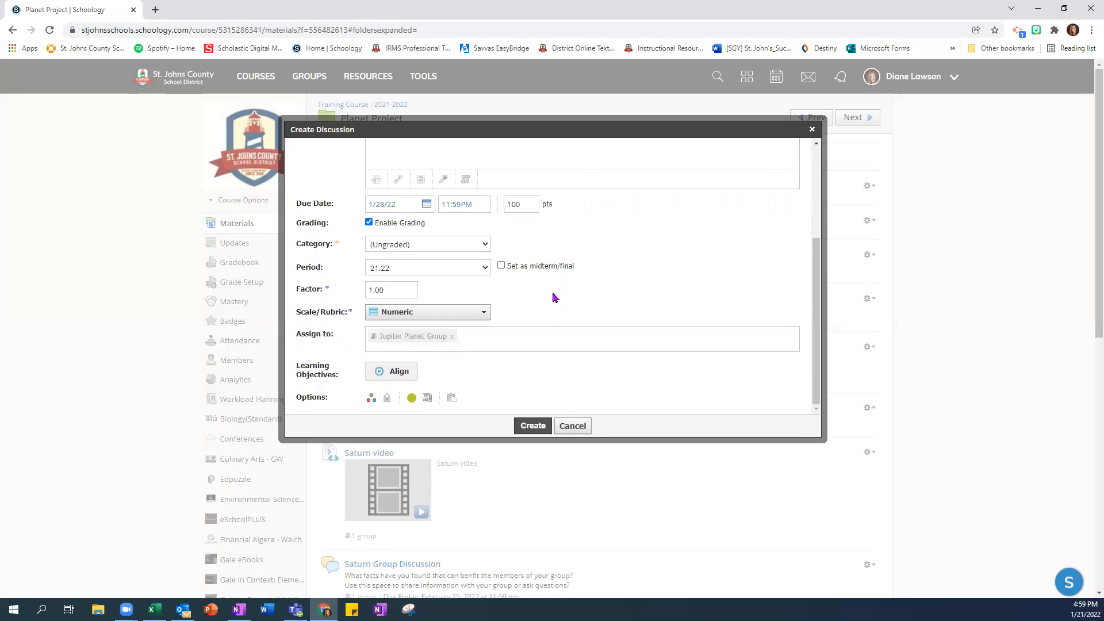
{"action": "left_click", "coordinate": [428, 403]}
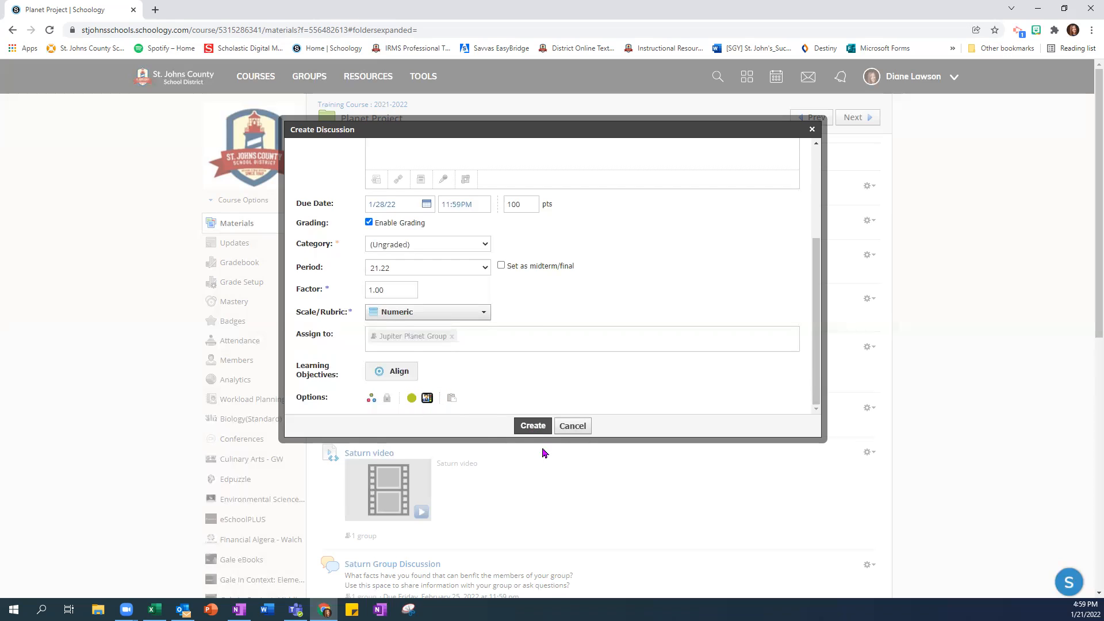
{"action": "left_click", "coordinate": [533, 426]}
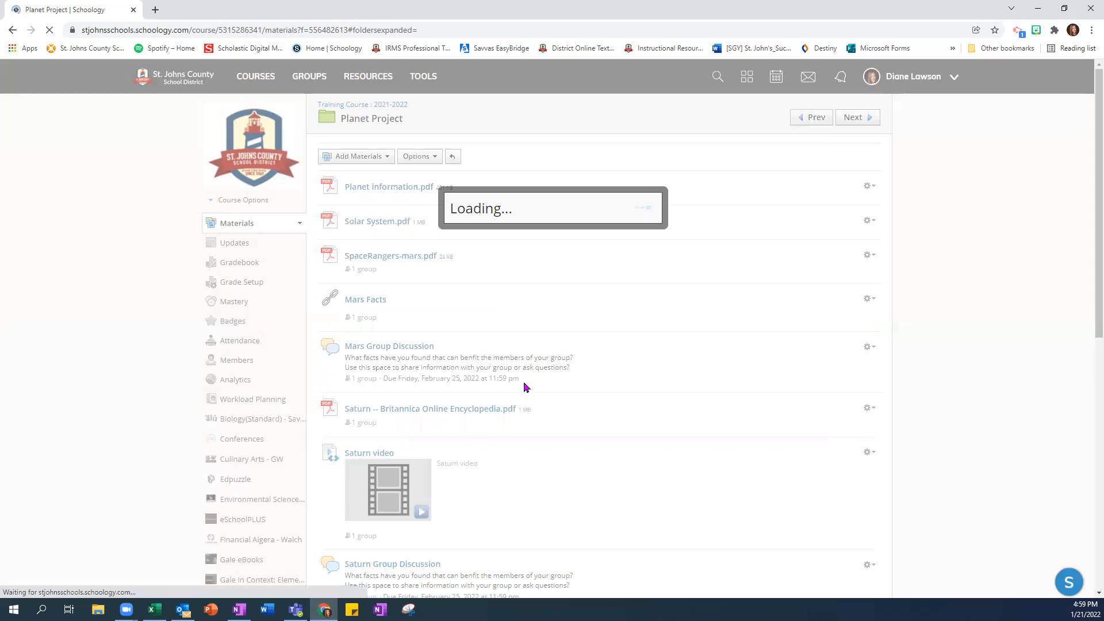
{"action": "scroll", "coordinate": [488, 357], "scroll_direction": "down", "scroll_amount": 7}
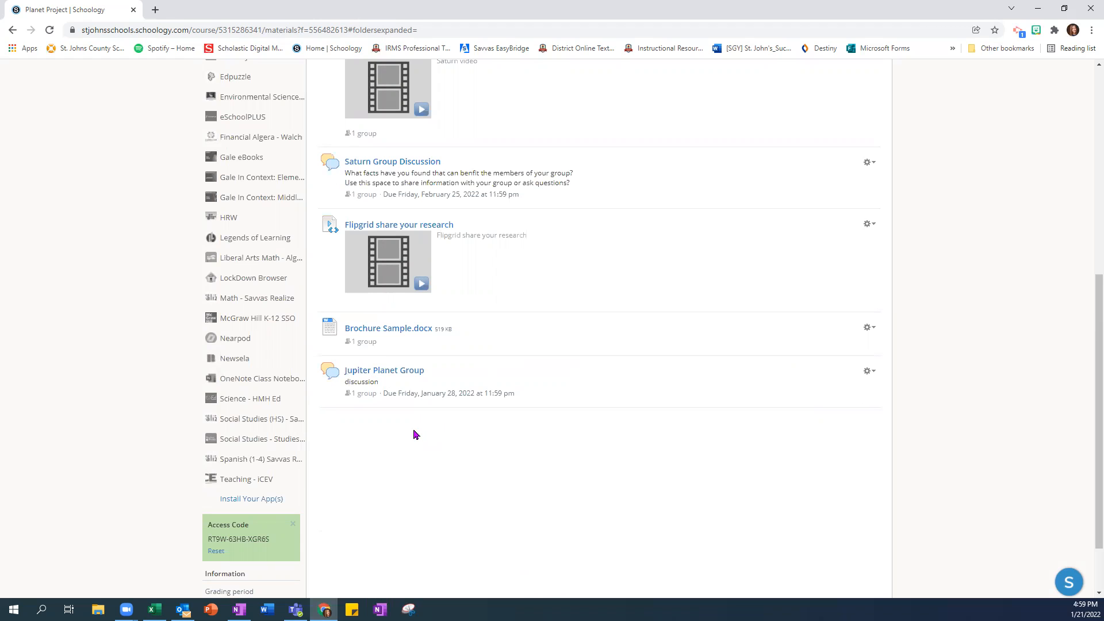
{"action": "scroll", "coordinate": [405, 437], "scroll_direction": "up", "scroll_amount": 7}
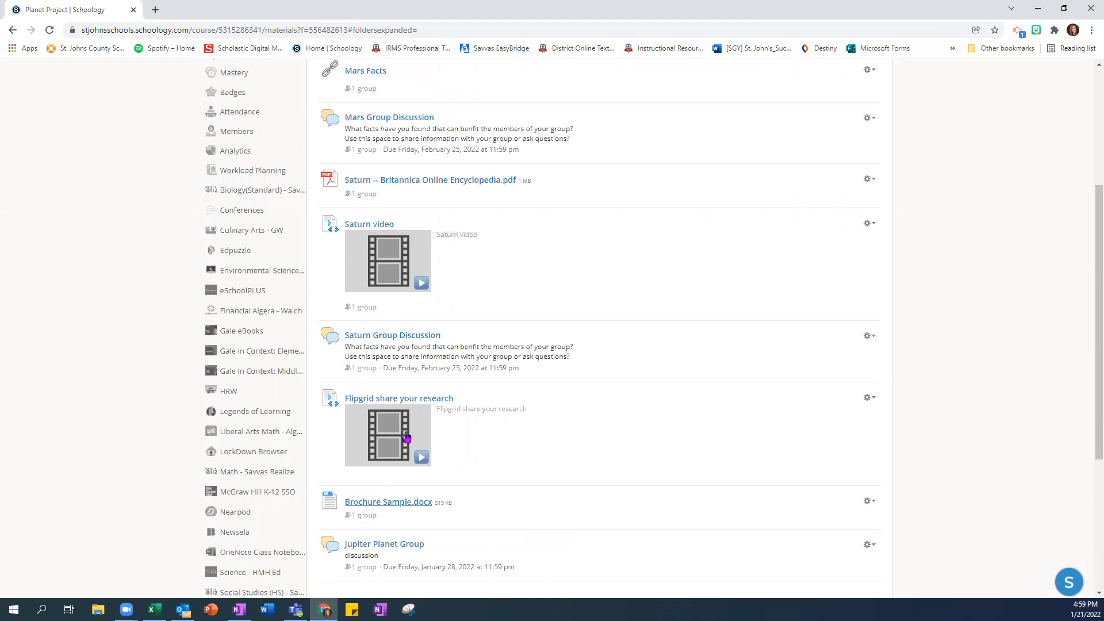